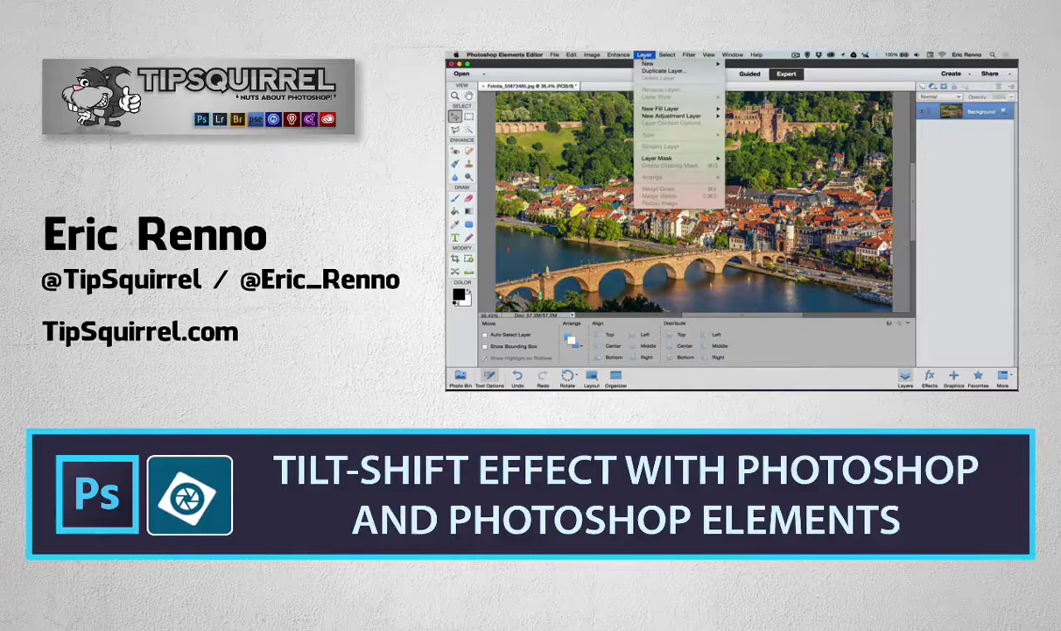
Duplicate the Background of the Heidelberg photo into a new Layer 1 using Layer via Copy.
click(644, 55)
mouse_move(648, 64)
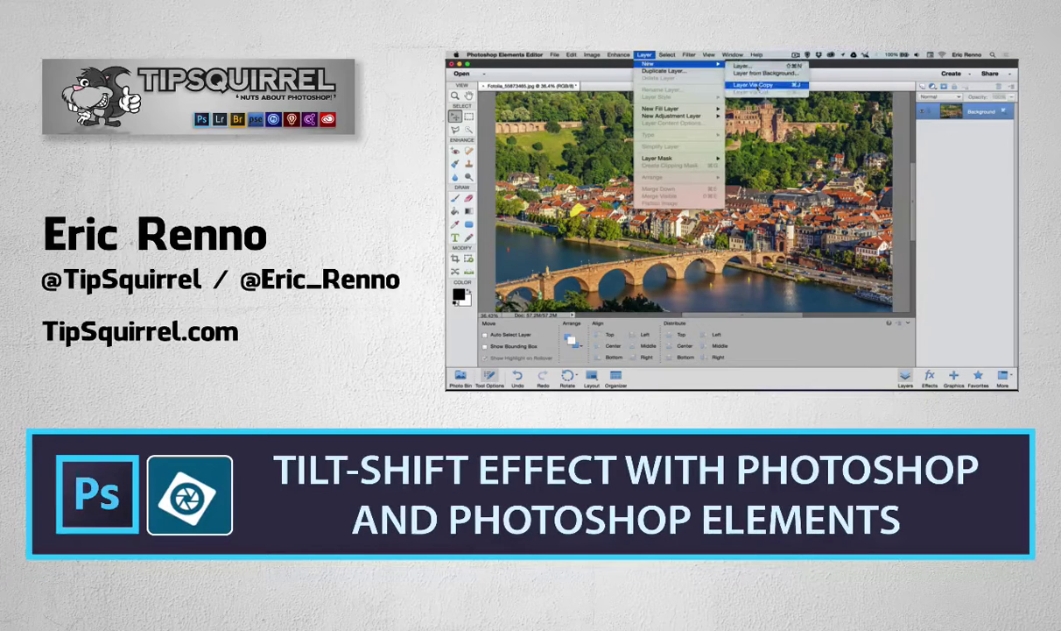
click(756, 85)
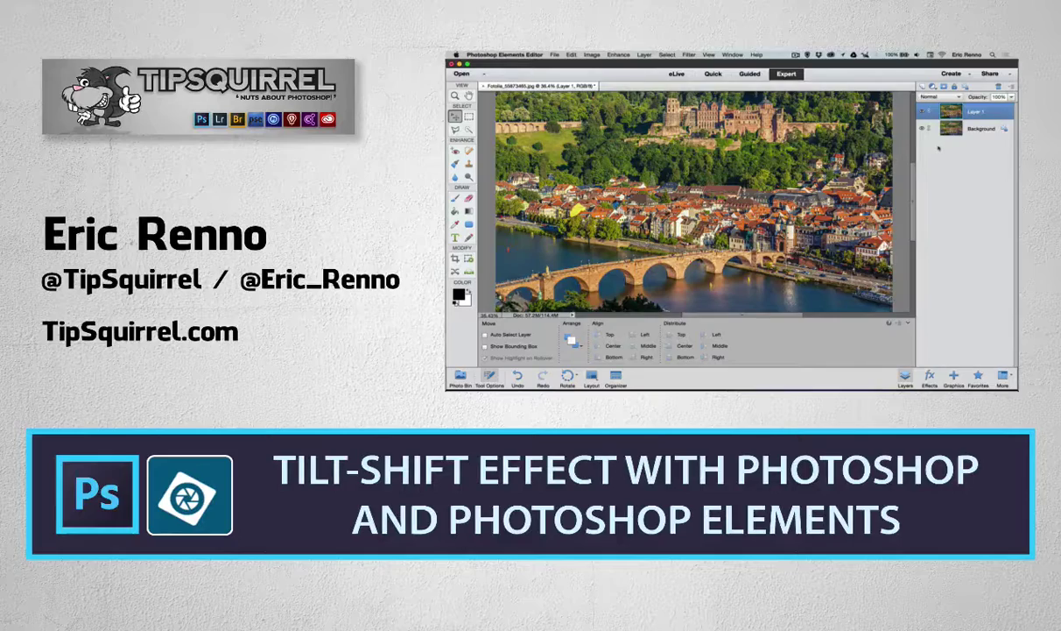
click(690, 55)
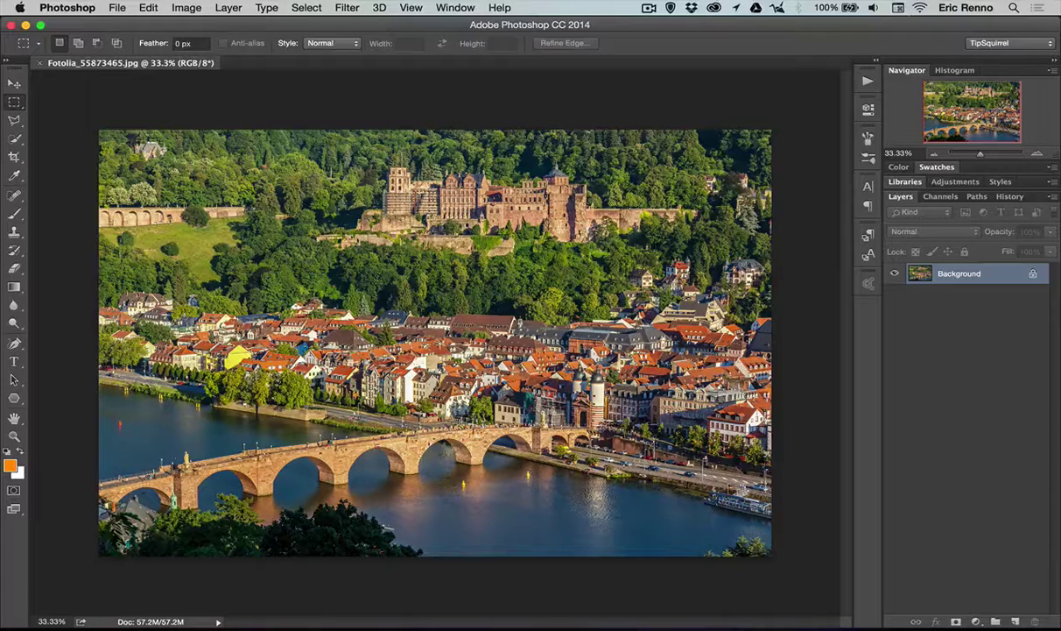
Convert the photo layer into smart object Layer 0 for smart filters, accepting the notice.
click(343, 11)
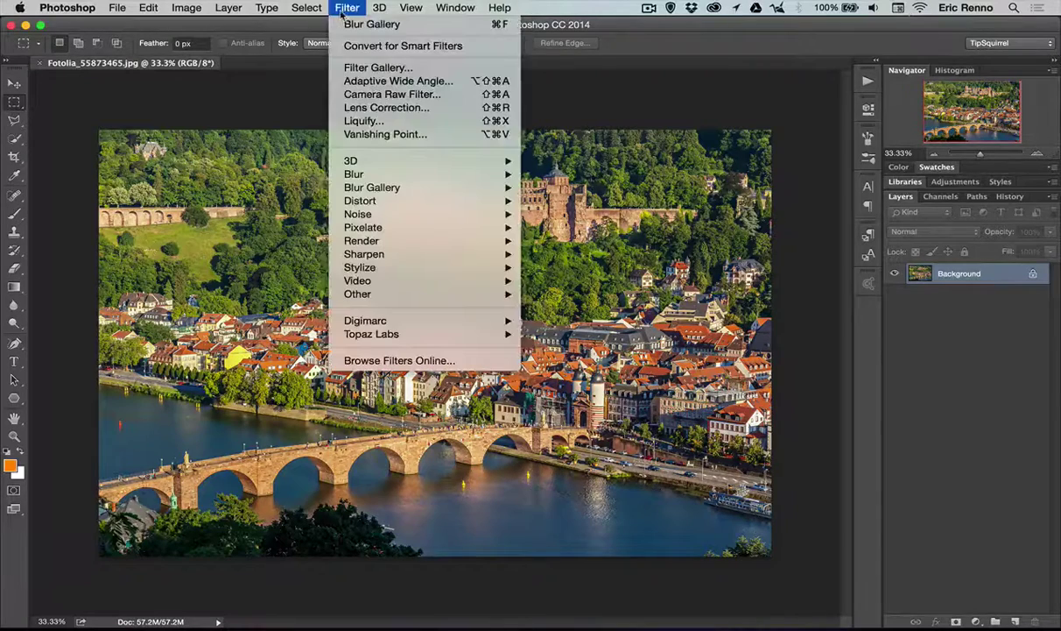
click(478, 55)
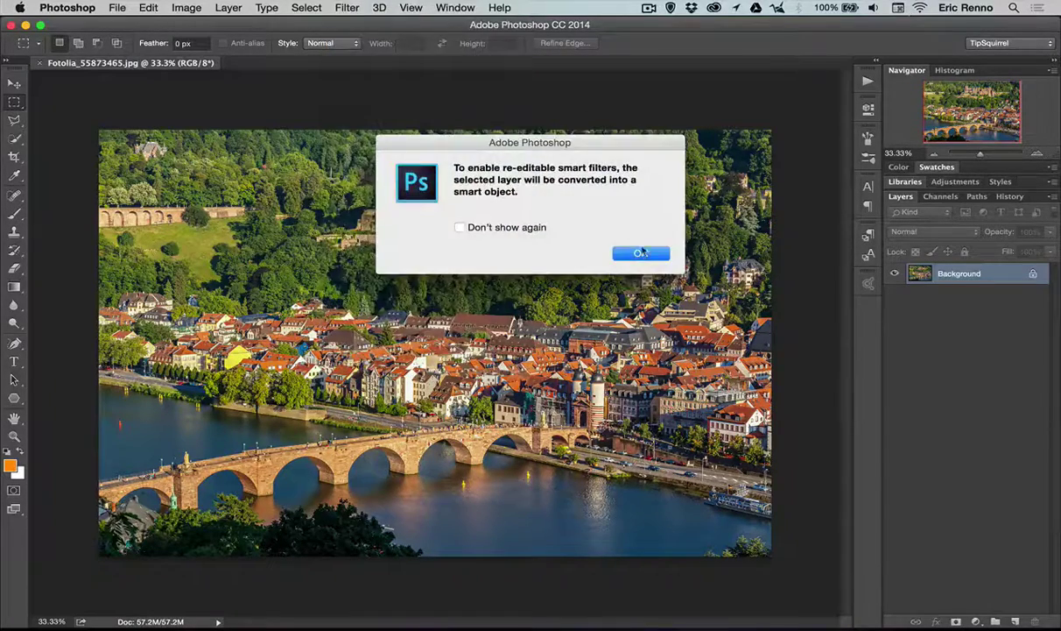
key(Return)
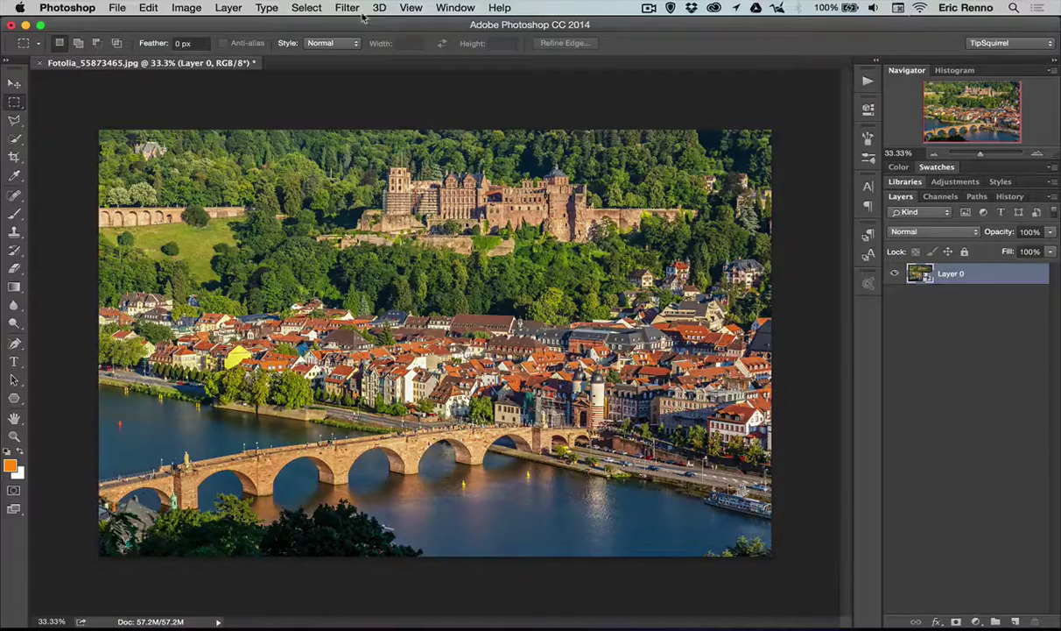
click(347, 9)
Start a 15 px Tilt-Shift blur with its focus pin on the town and the band slightly tilted.
mouse_move(431, 186)
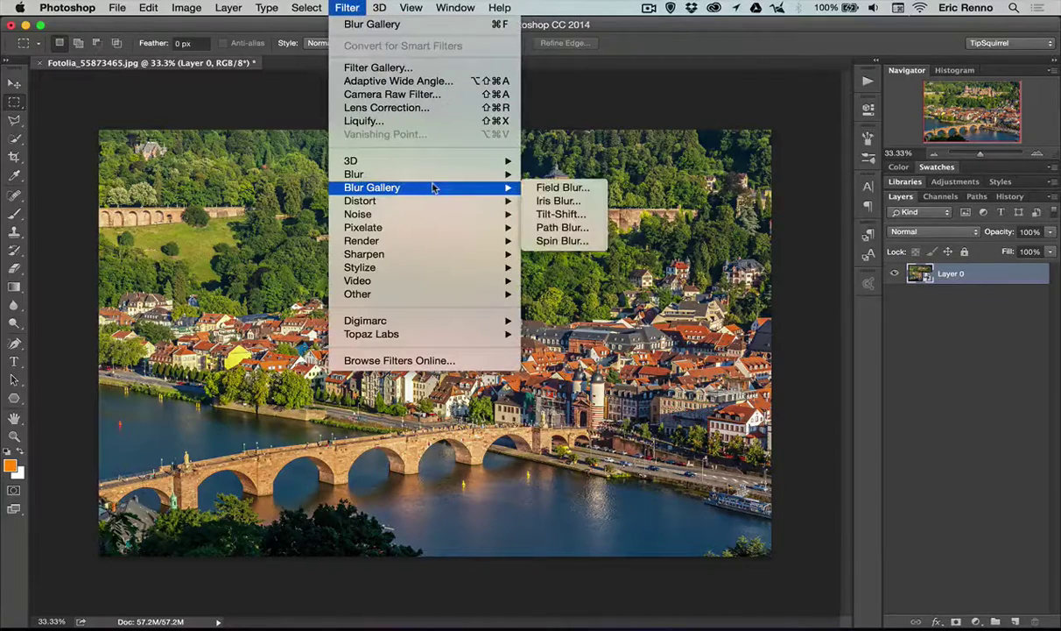
click(567, 213)
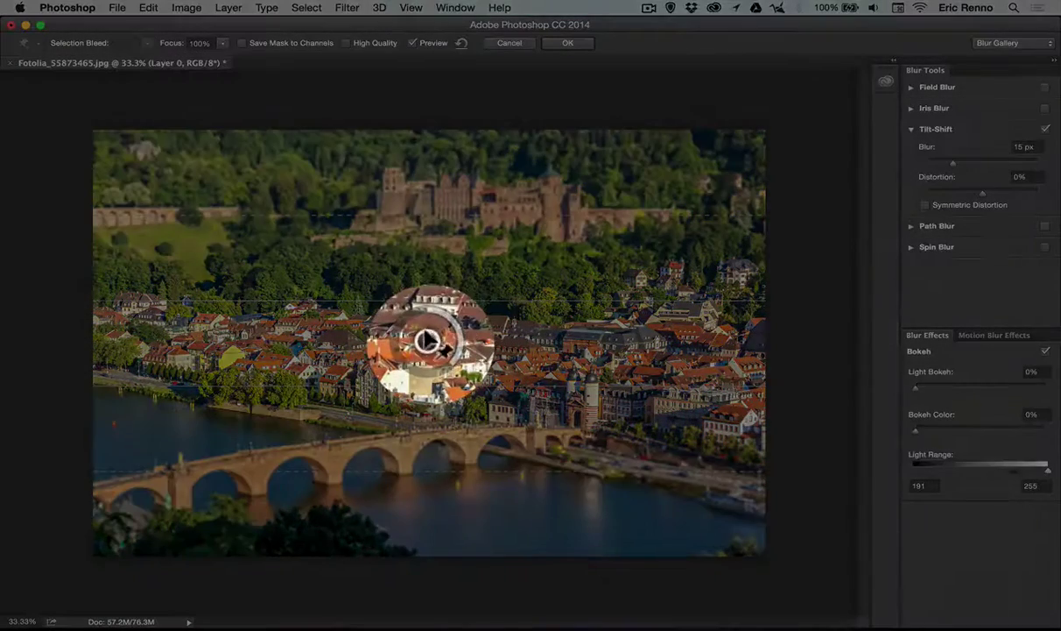
drag(427, 342, 455, 199)
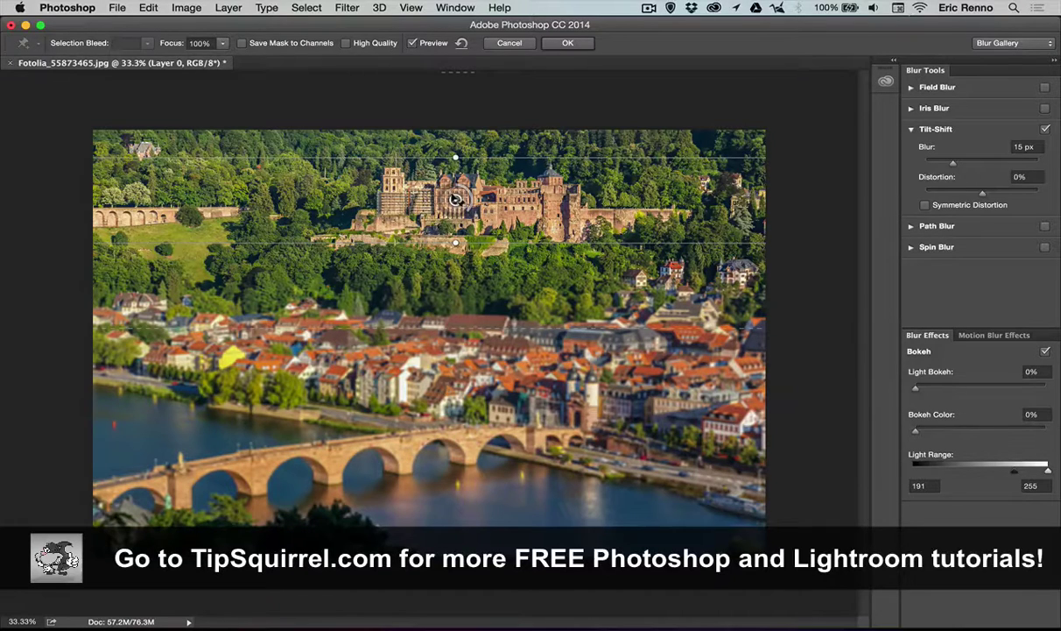
drag(455, 200, 443, 362)
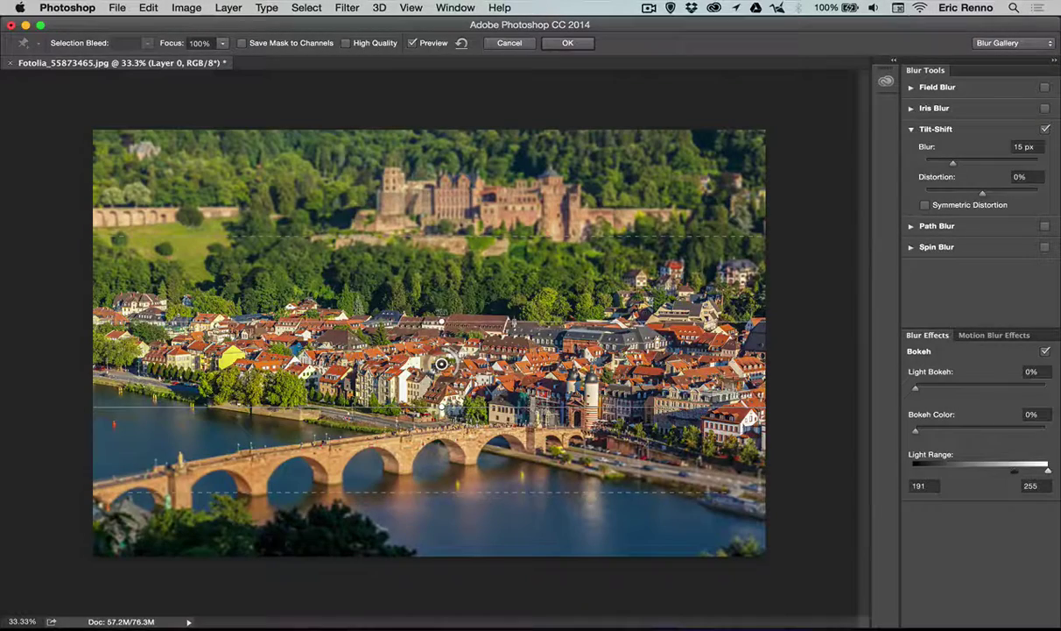
drag(442, 326, 445, 314)
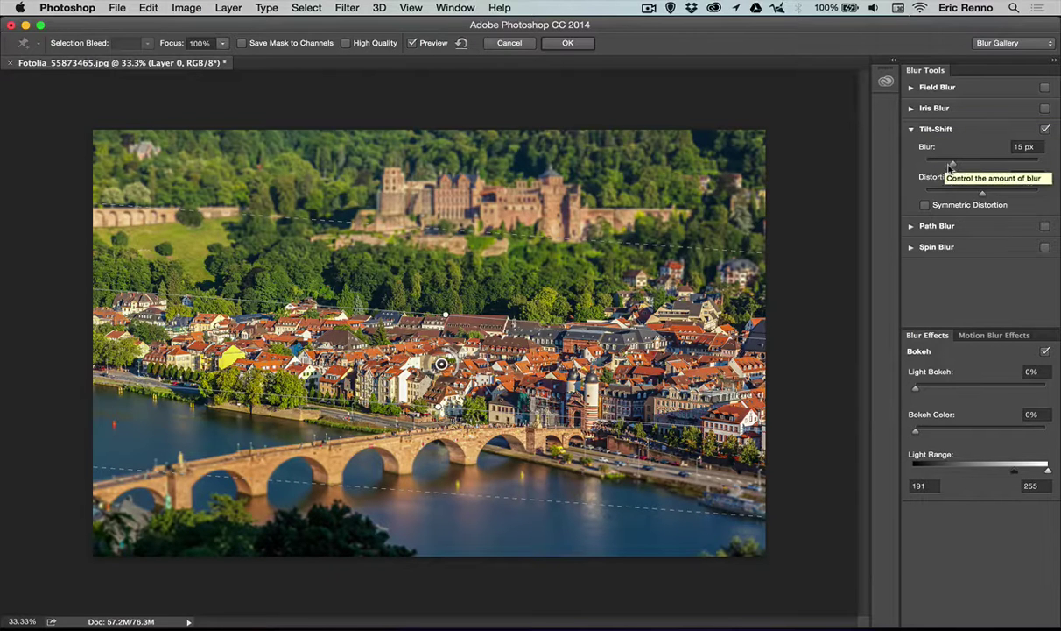
Set the Tilt-Shift blur to 38 px and Distortion to 1%.
drag(943, 160, 1008, 198)
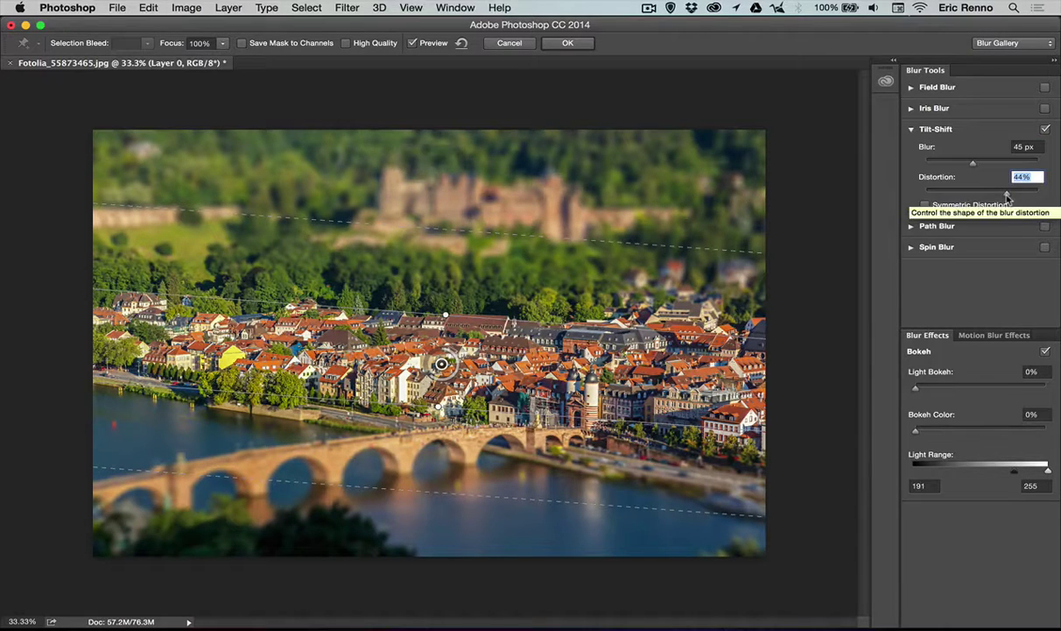
drag(1008, 198, 985, 196)
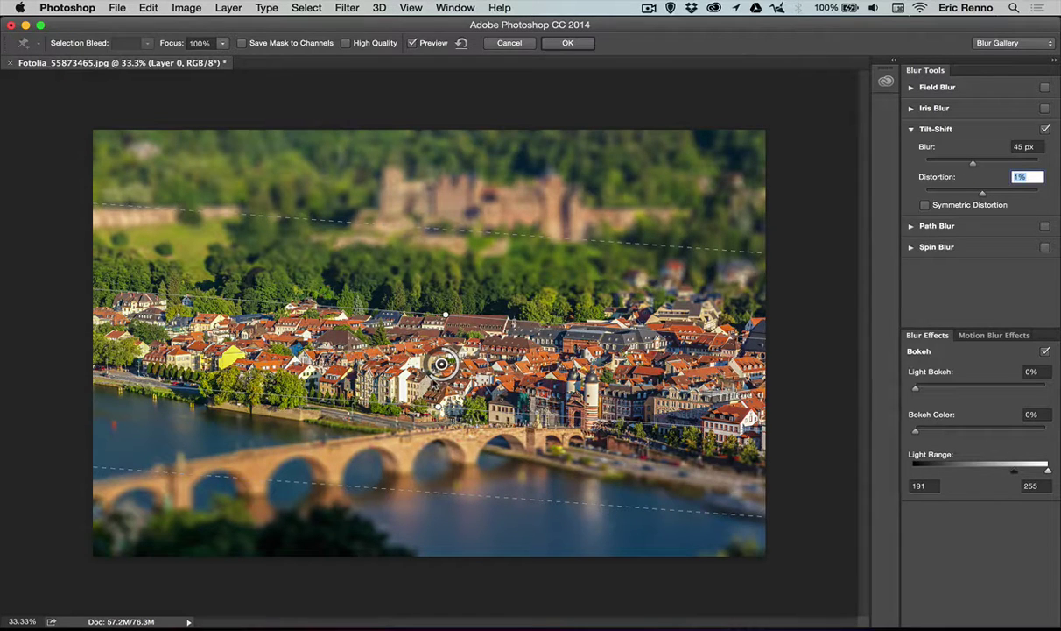
click(413, 365)
mouse_move(413, 364)
mouse_down()
mouse_move(434, 358)
mouse_move(458, 374)
mouse_move(410, 361)
mouse_up()
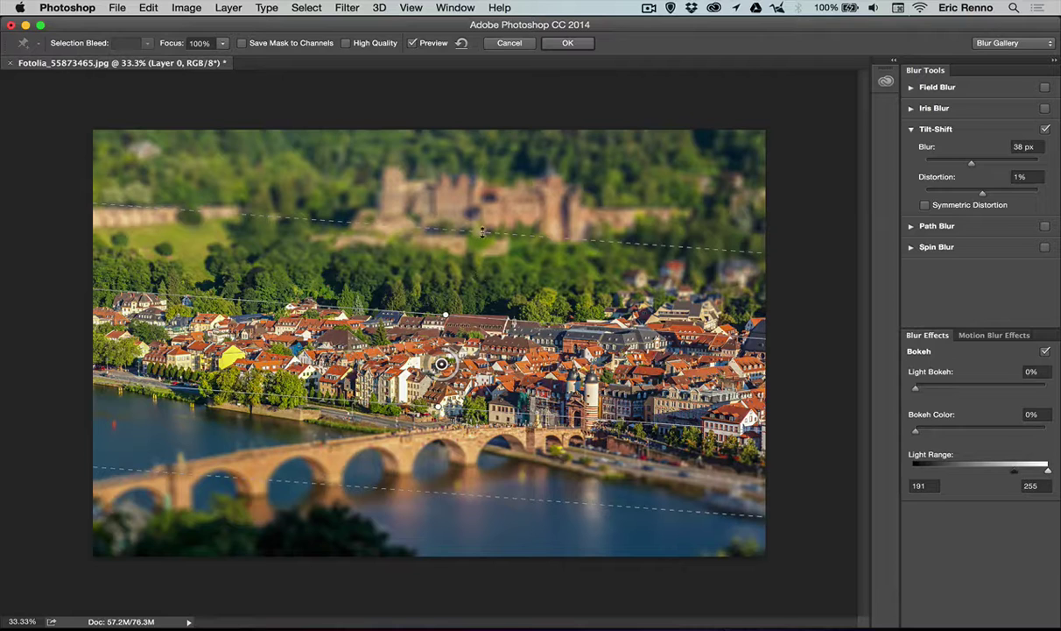
Pull the dashed fade lines and solid focus lines in tight around the town's rooftops.
drag(482, 229, 480, 265)
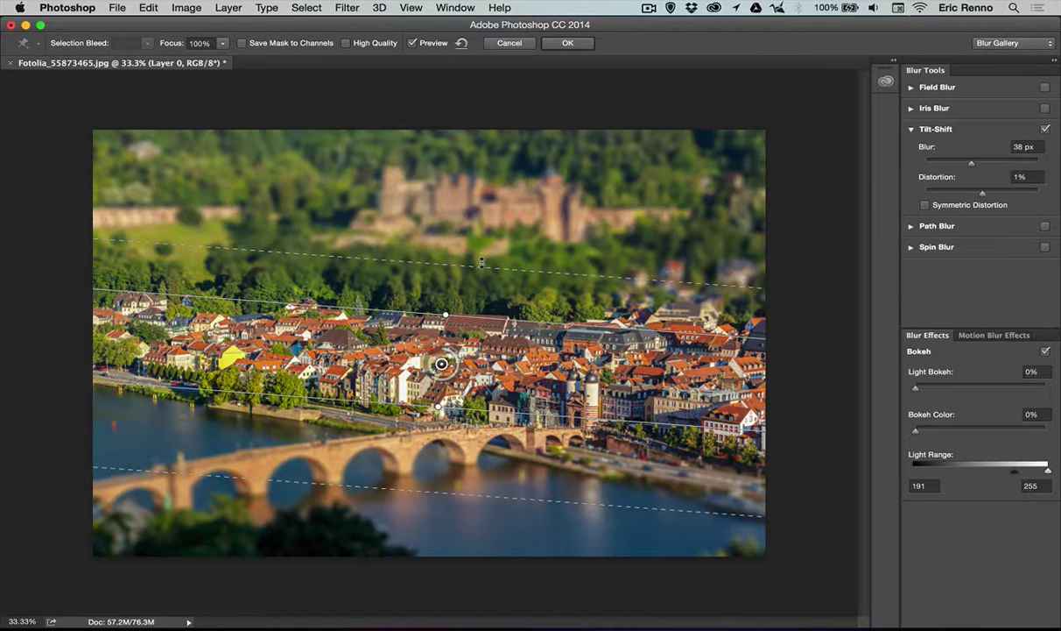
drag(464, 492, 467, 461)
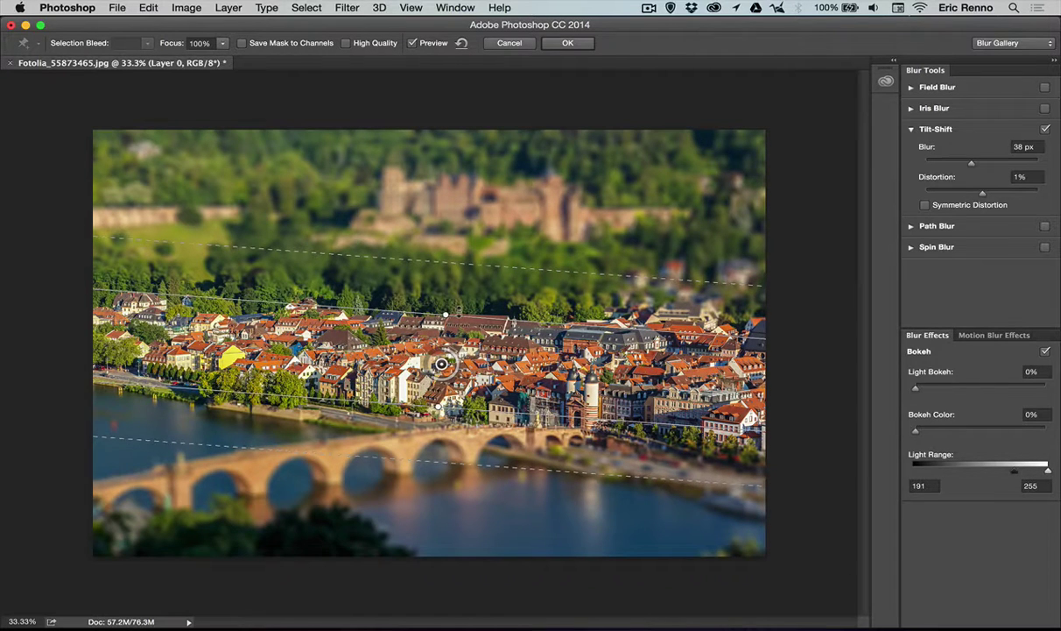
drag(446, 315, 444, 325)
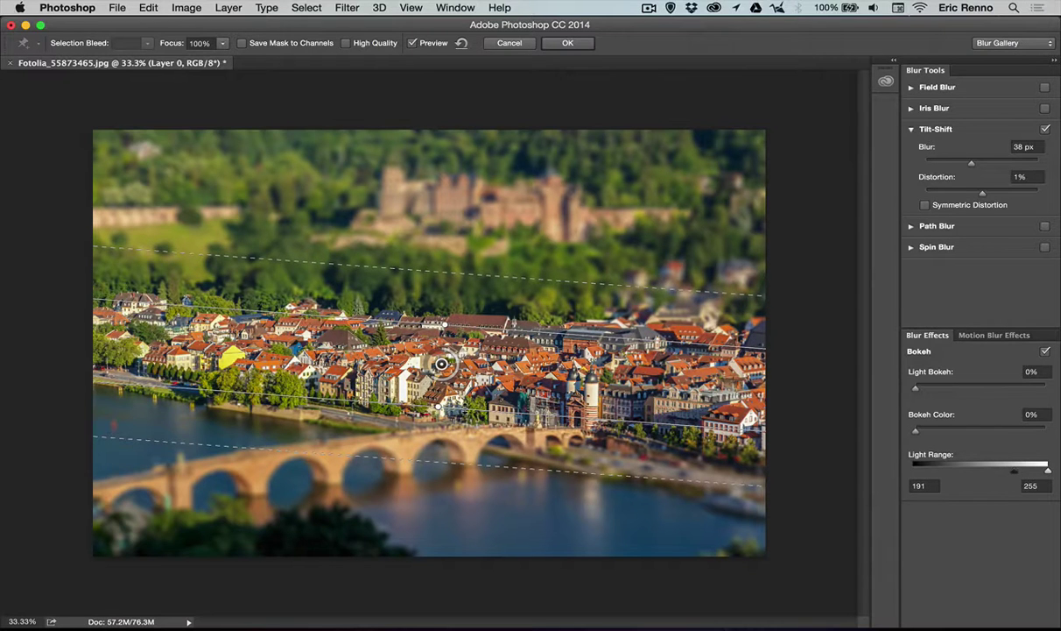
drag(437, 404, 466, 400)
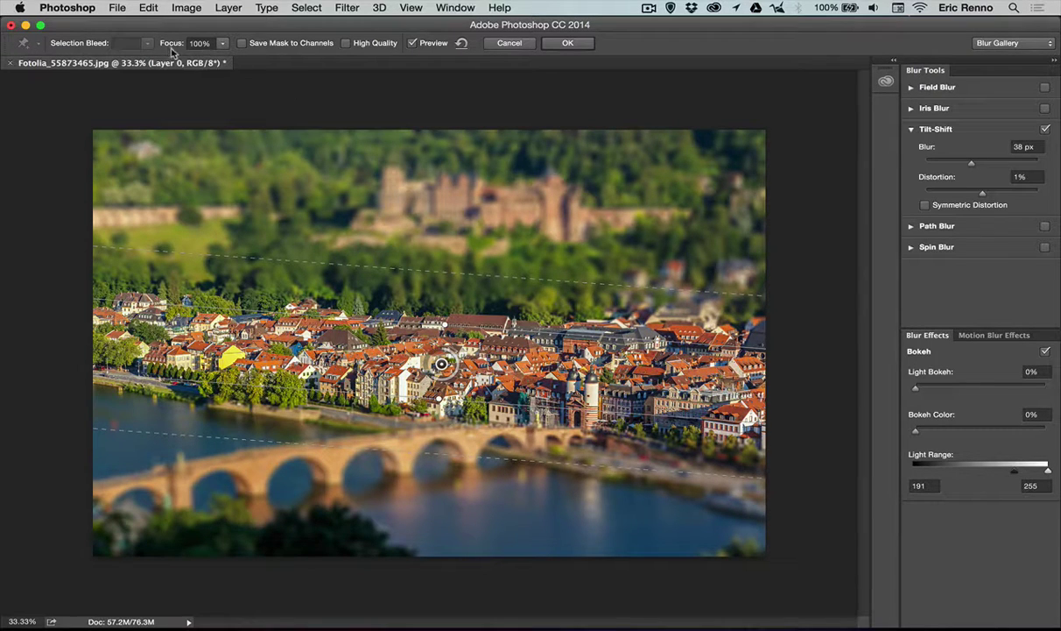
Keep Focus at 100%, leave High Quality off, and enable Save Mask to Channels.
click(222, 44)
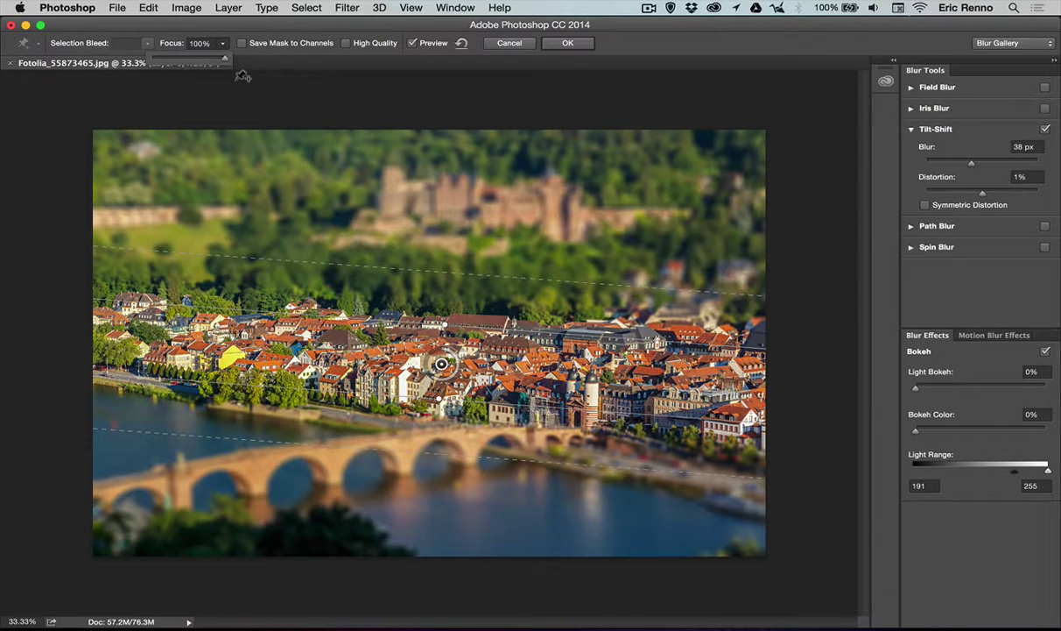
mouse_move(226, 62)
mouse_down()
mouse_move(201, 63)
mouse_move(227, 62)
mouse_up()
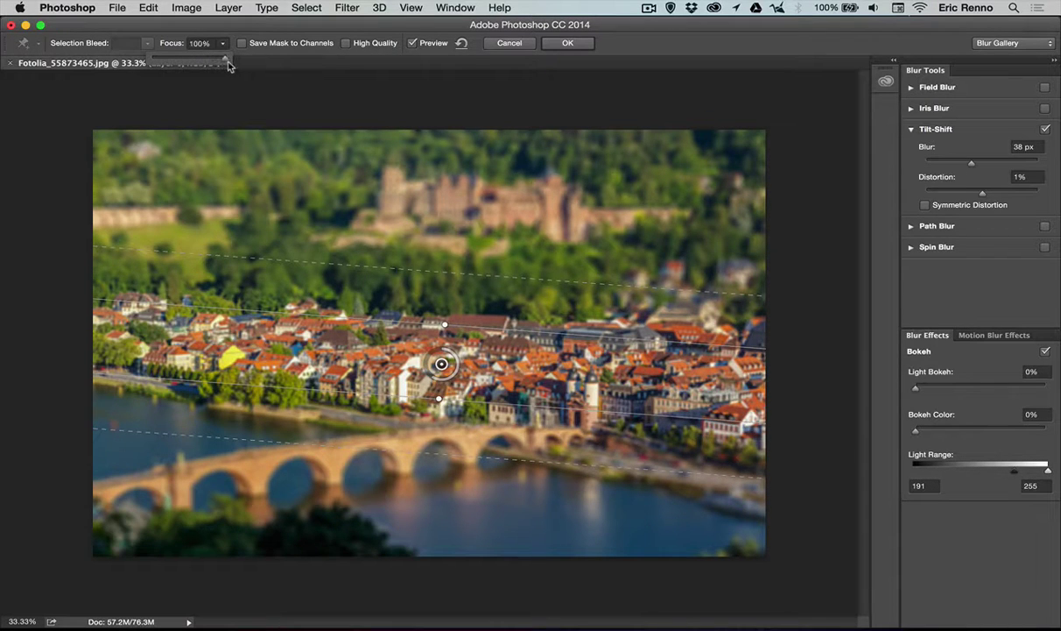
click(347, 44)
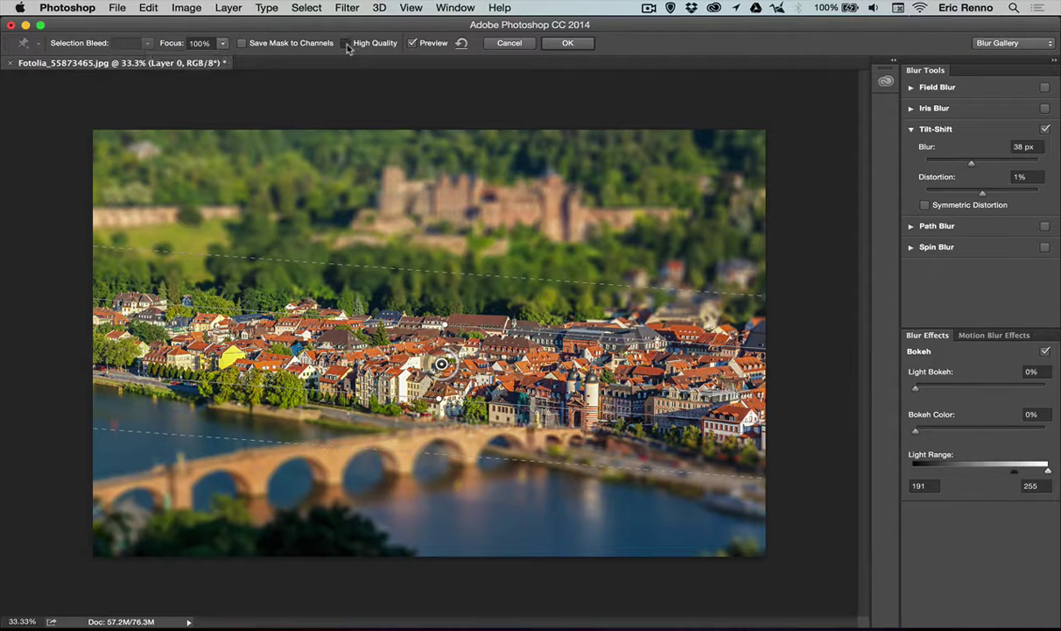
click(347, 44)
click(241, 44)
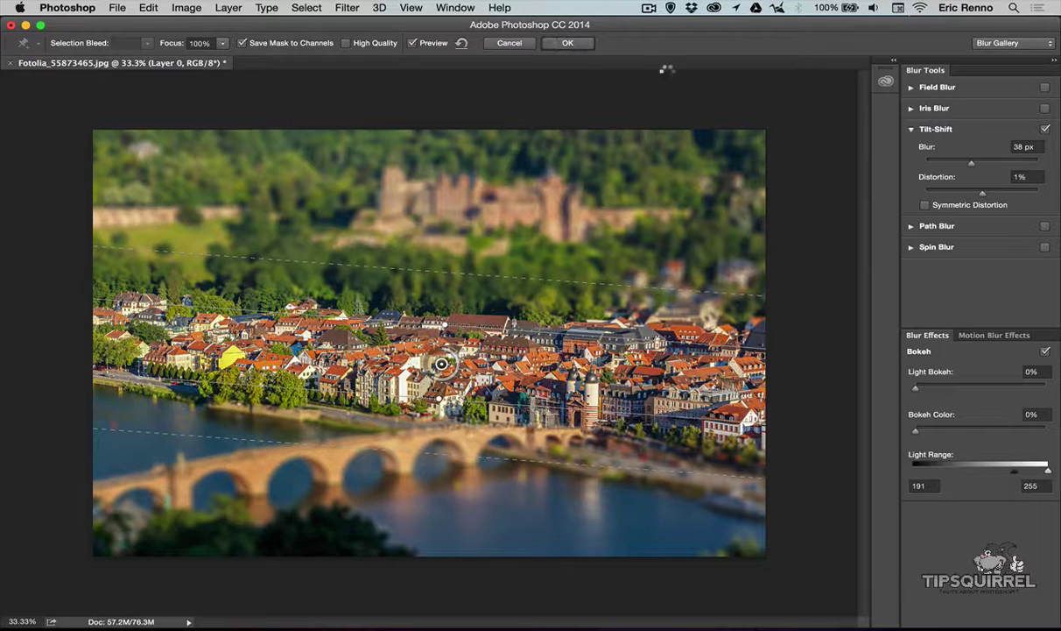
Apply the tilt-shift blur and load the saved Blur Mask channel as a selection.
key(Return)
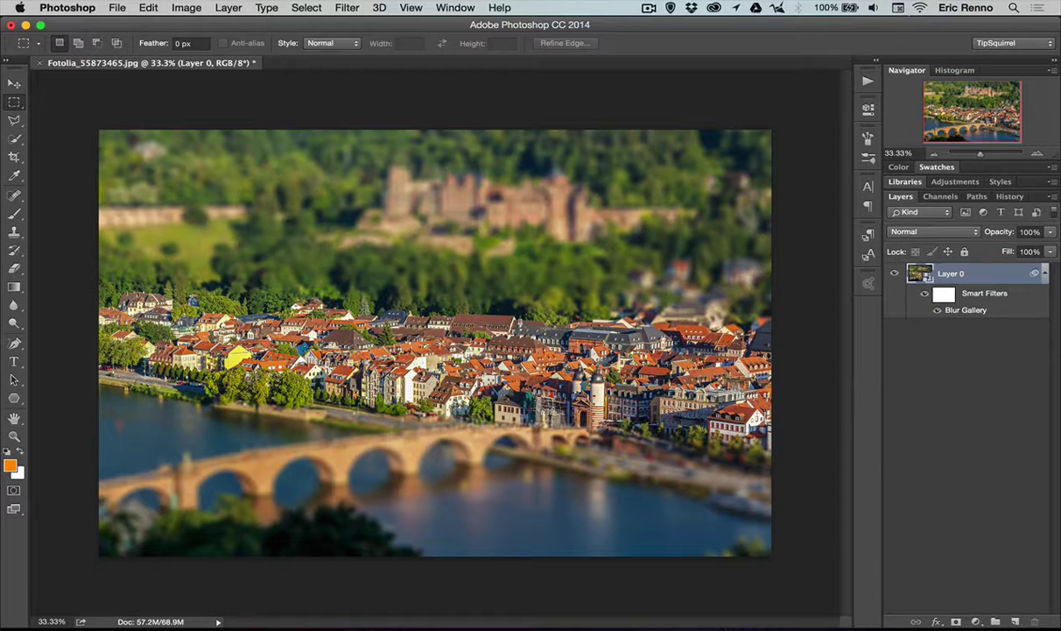
click(941, 197)
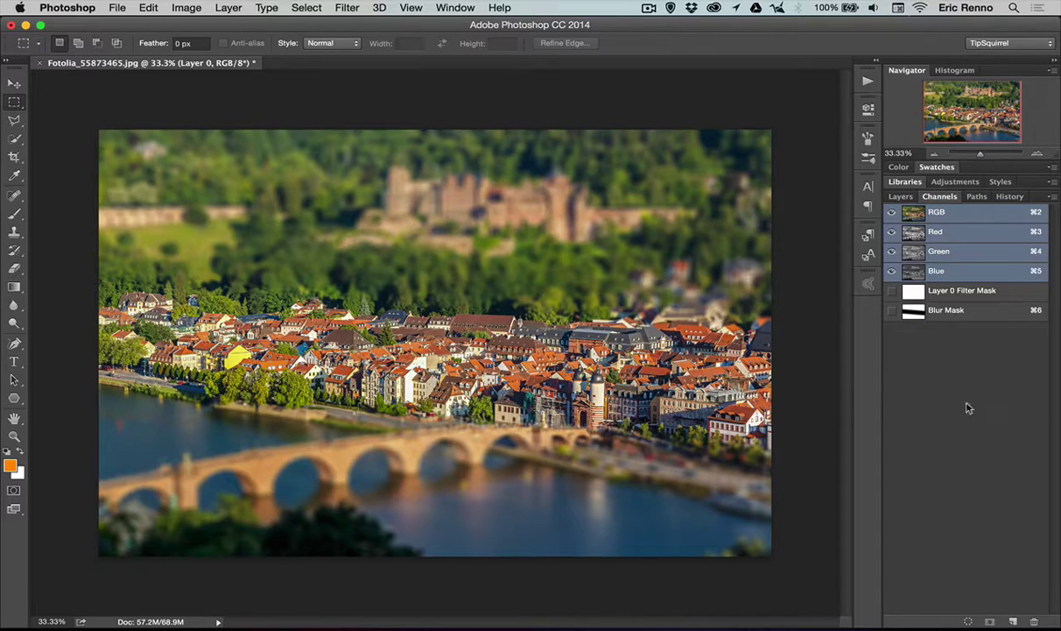
click(915, 312)
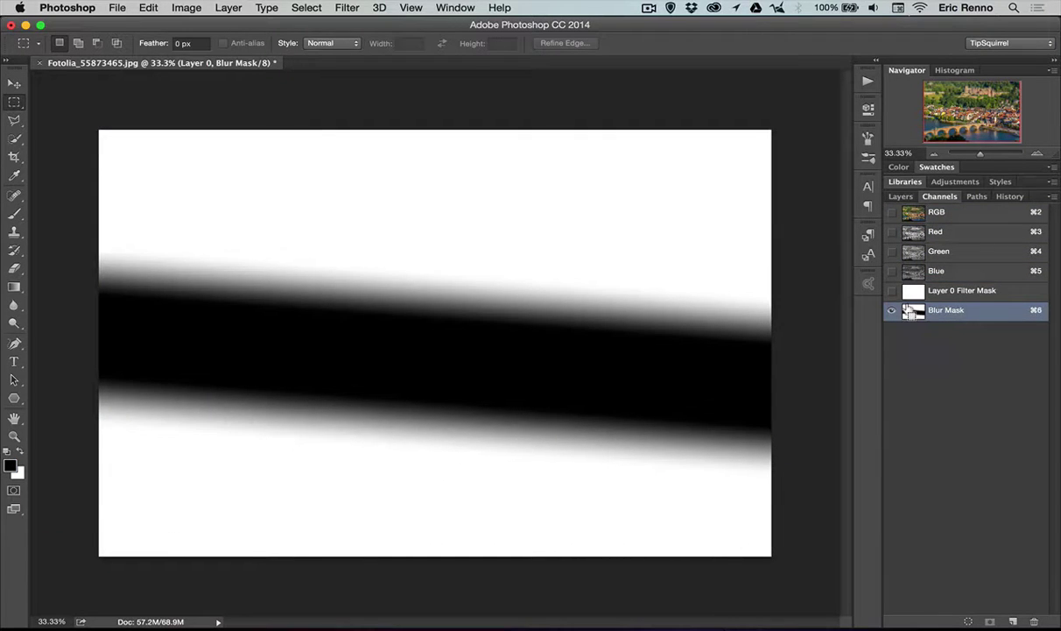
super+click(913, 313)
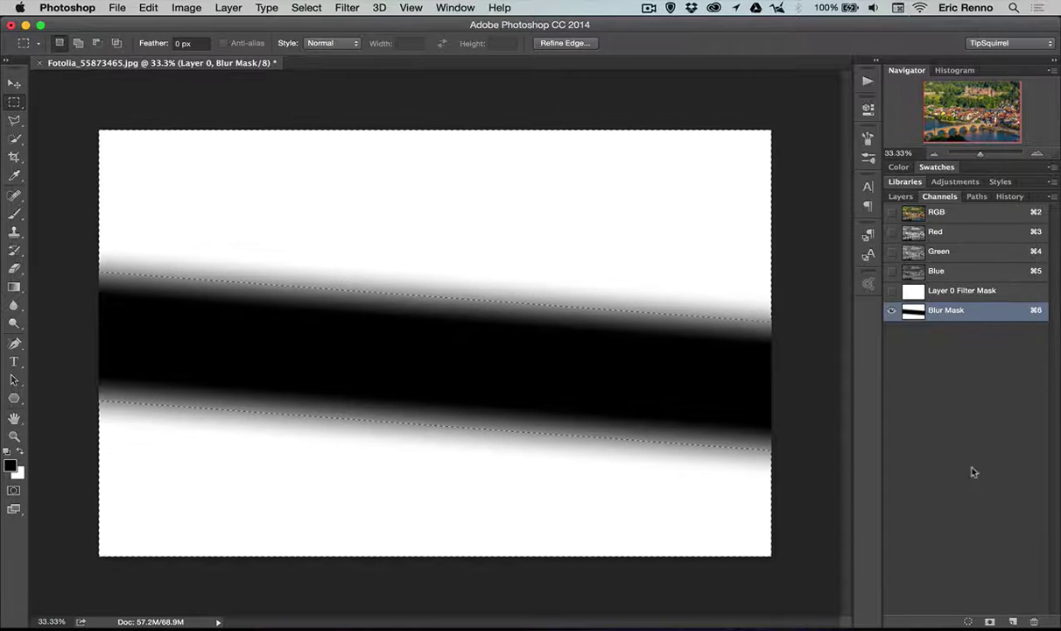
Add a Levels adjustment layer masked by the blur selection, with midtones at 0.79.
click(915, 211)
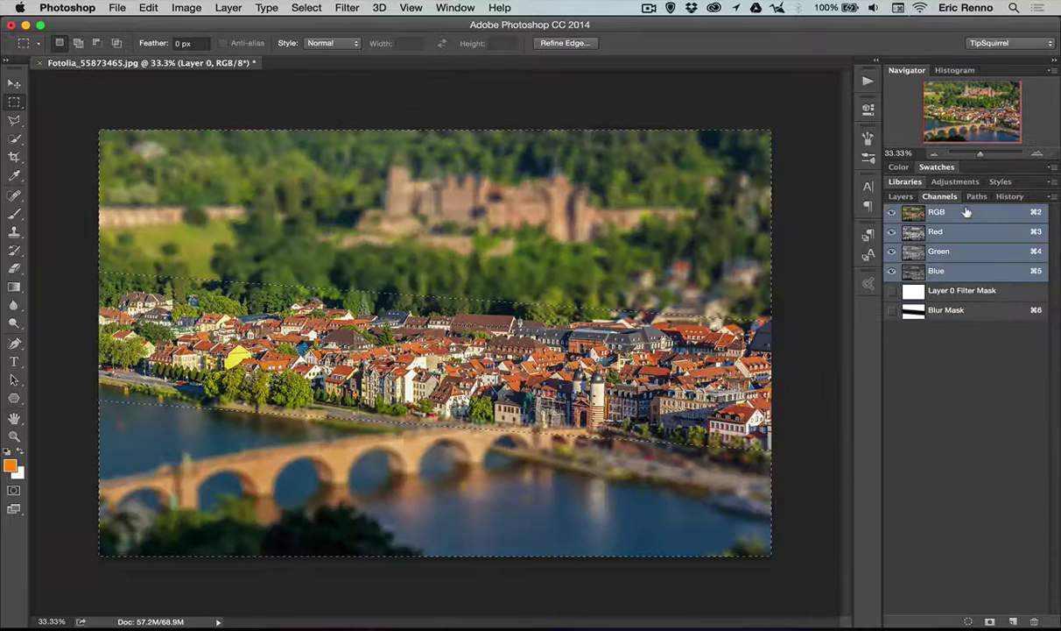
click(900, 198)
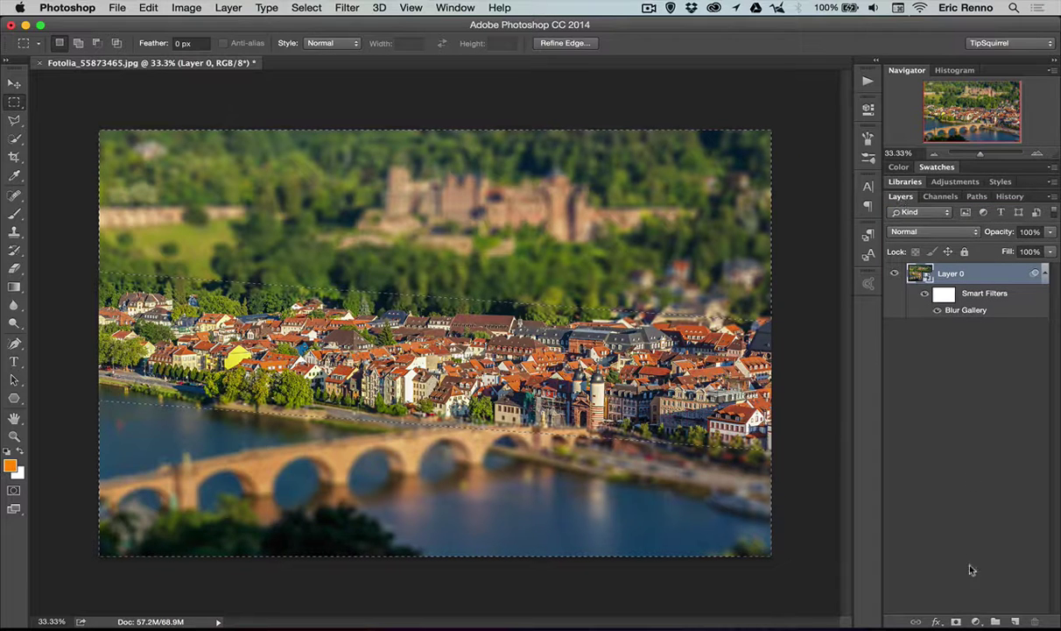
click(974, 620)
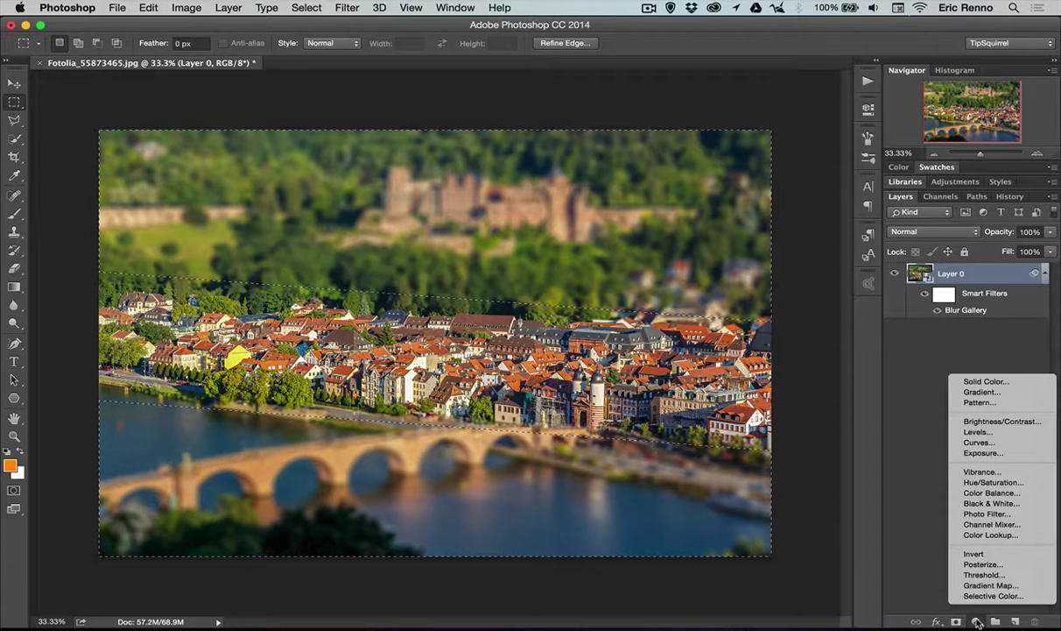
click(978, 433)
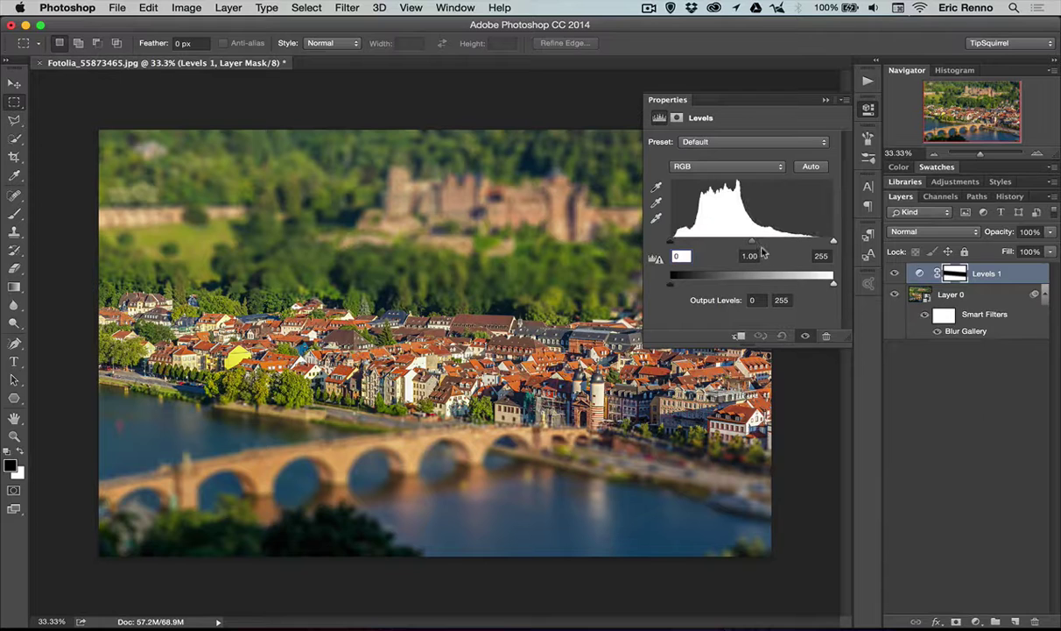
drag(757, 246, 763, 246)
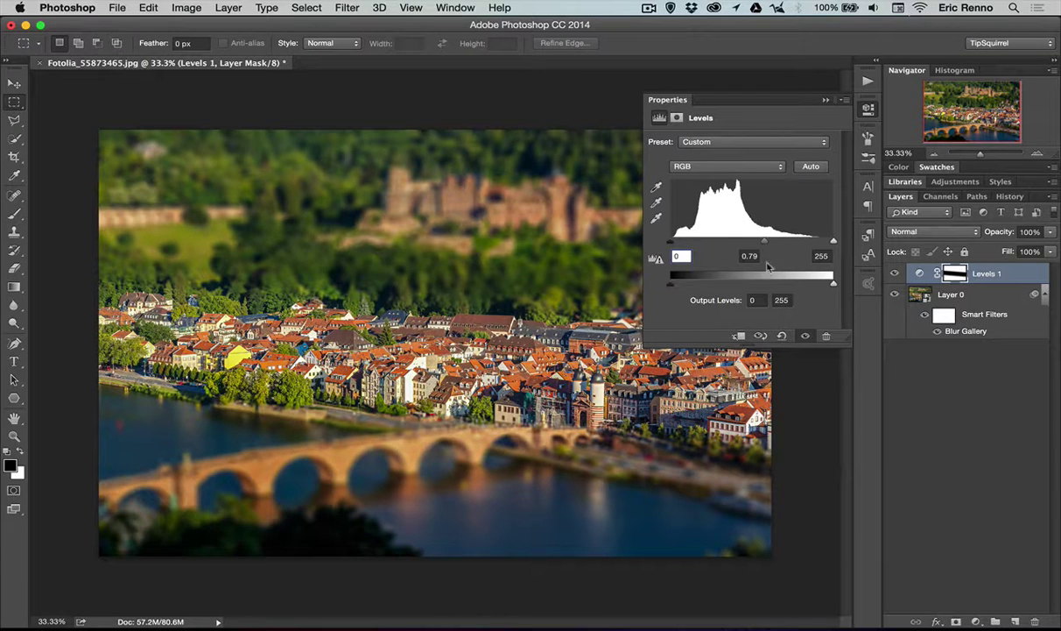
click(828, 101)
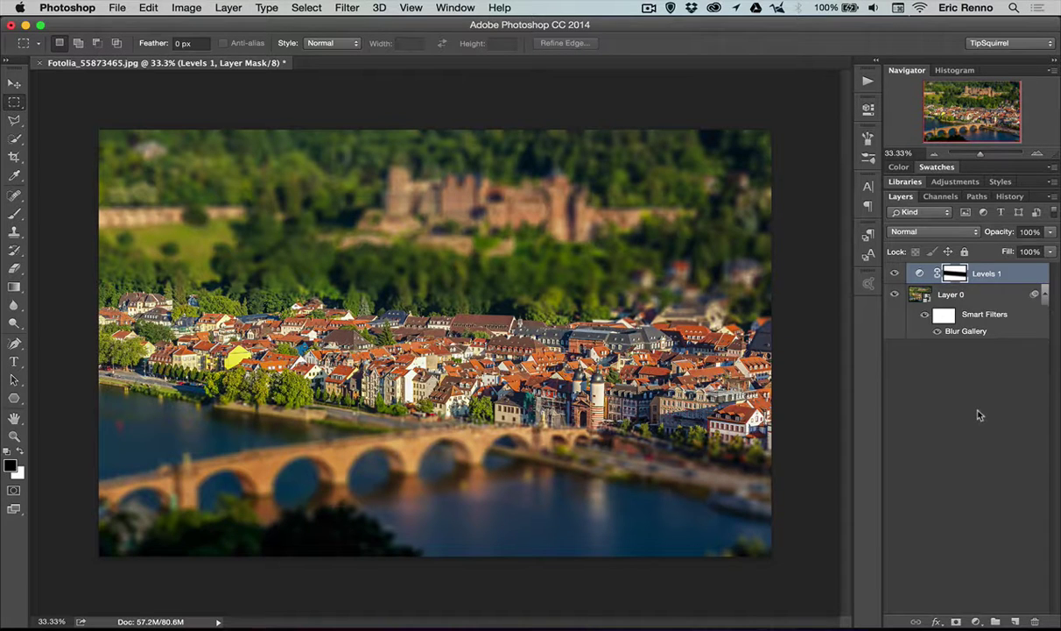
Add a Hue/Saturation adjustment layer above Levels 1 with Saturation at +9.
click(976, 621)
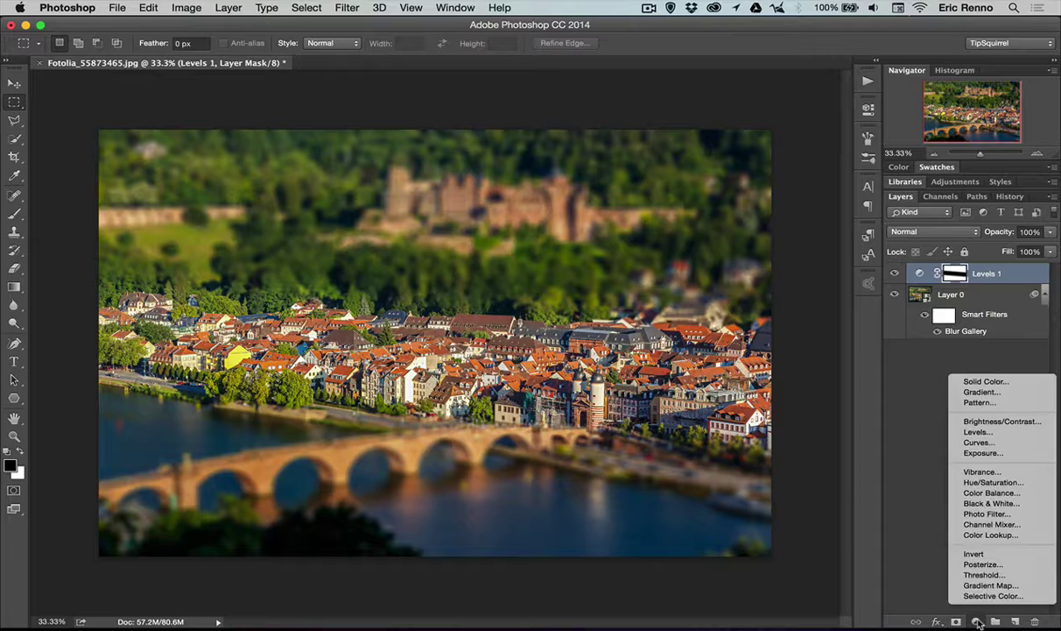
click(995, 483)
drag(742, 224, 750, 228)
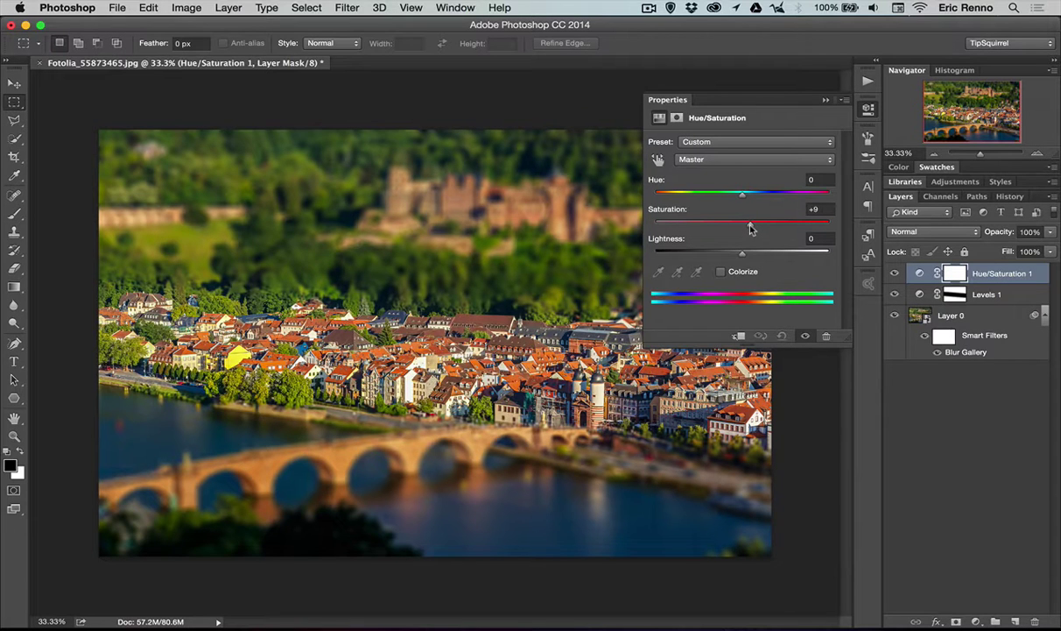
click(825, 99)
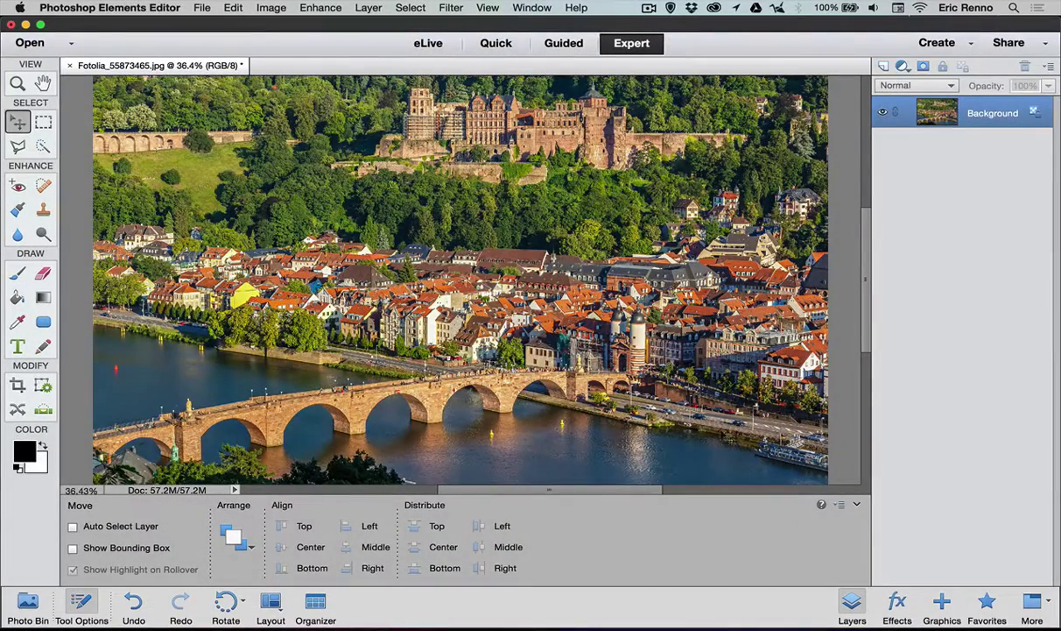
Apply the Guided Tilt-Shift effect with its sharp focus band placed across the town.
click(552, 46)
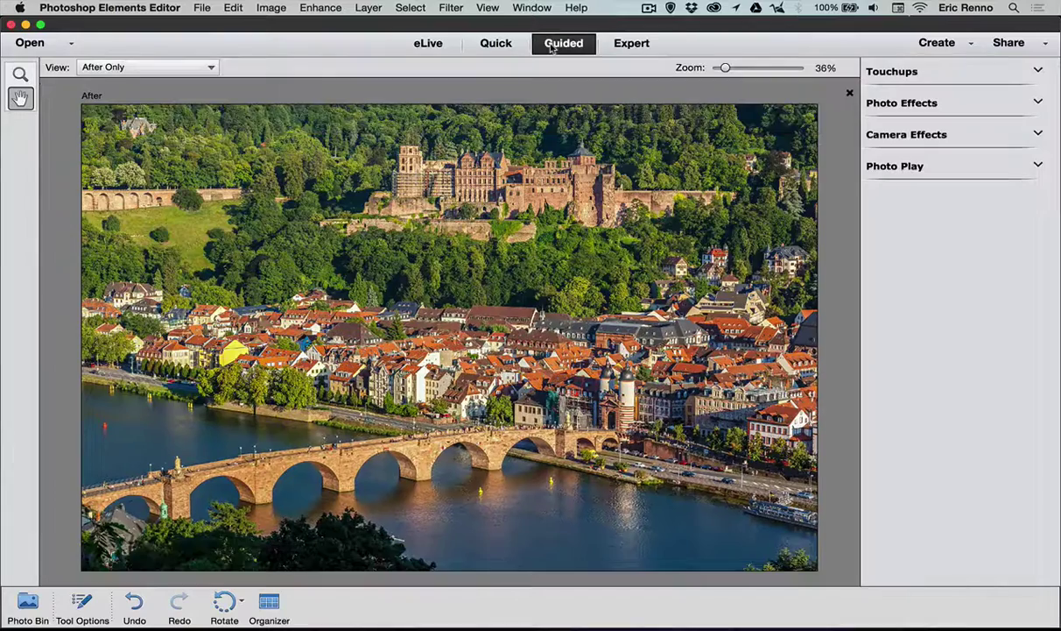
click(1036, 135)
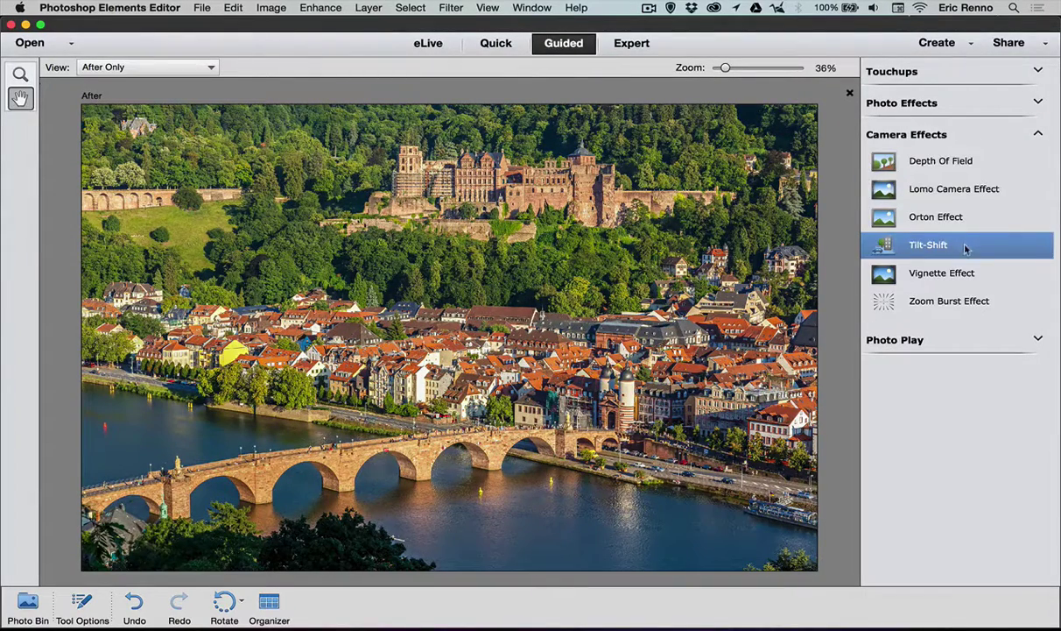
click(967, 249)
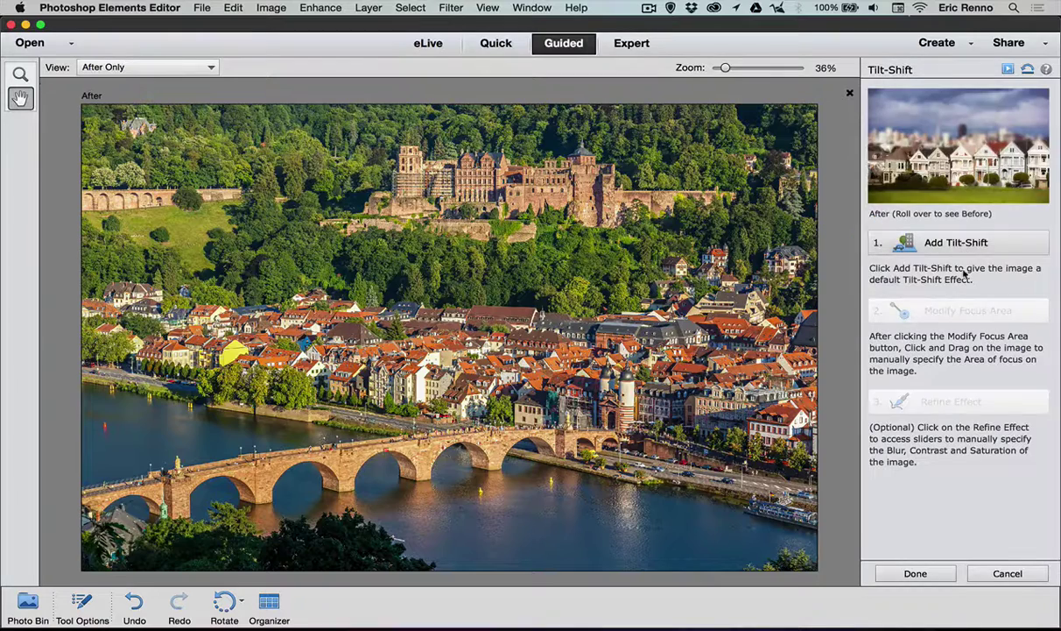
click(931, 247)
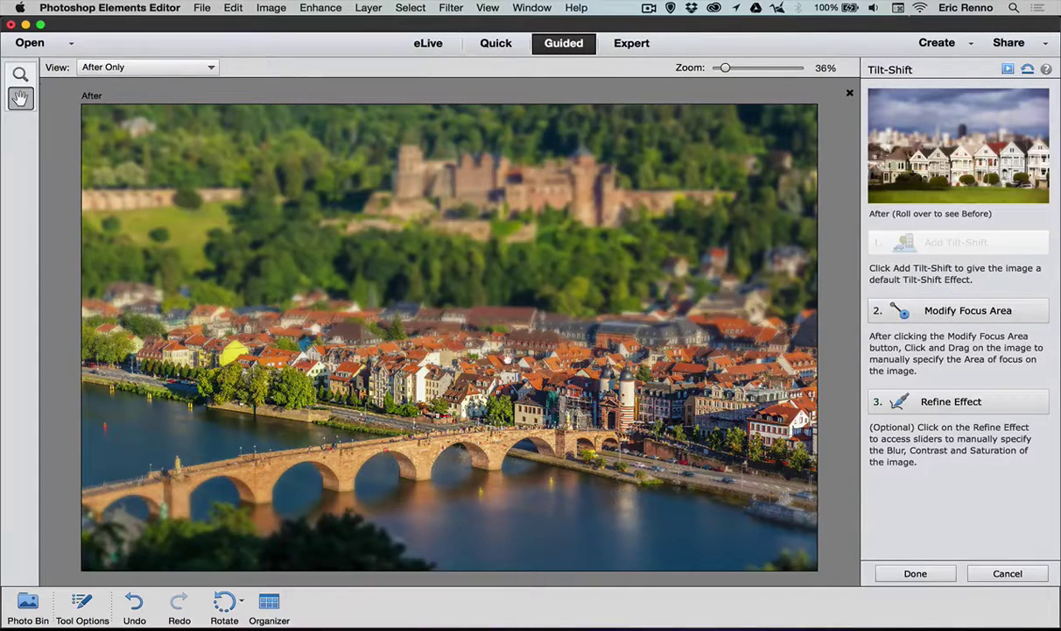
click(963, 310)
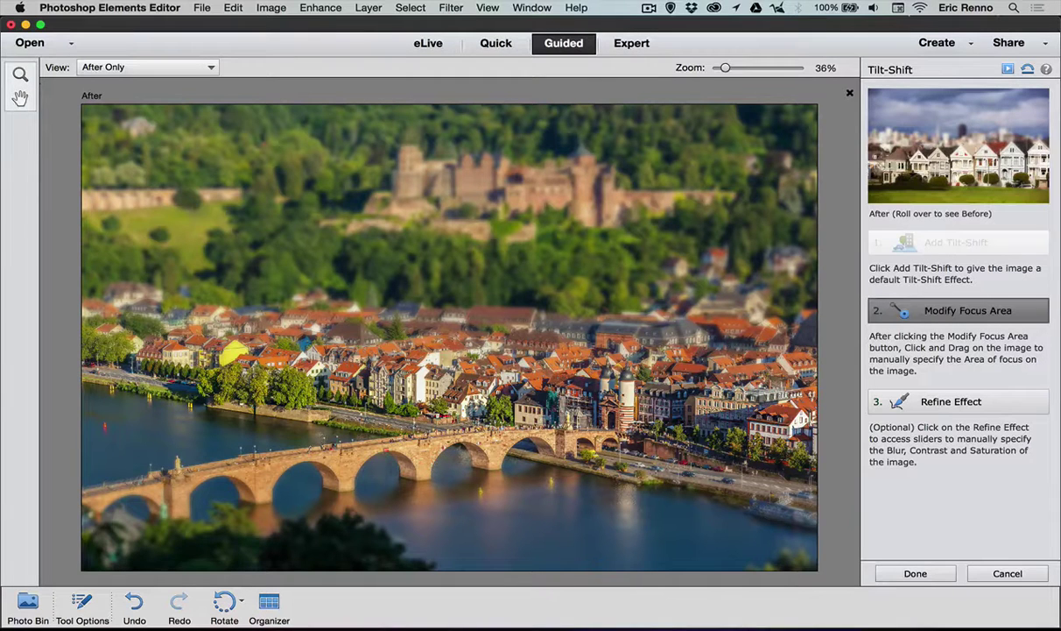
drag(461, 335, 477, 253)
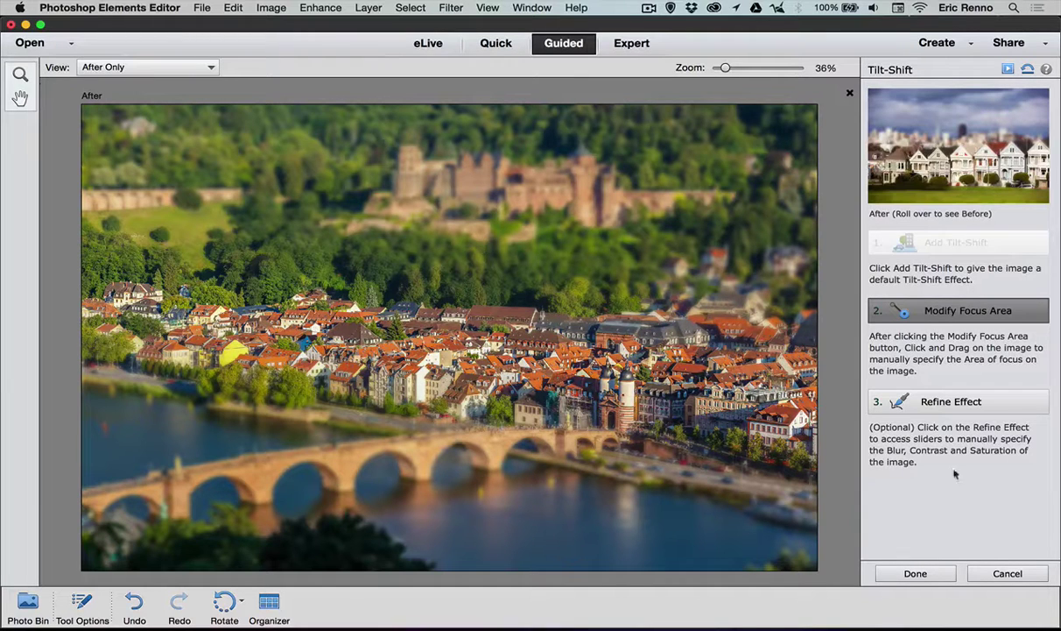
Refine the tilt-shift with Blur 13 and Saturation 22, then finish the effect.
click(890, 395)
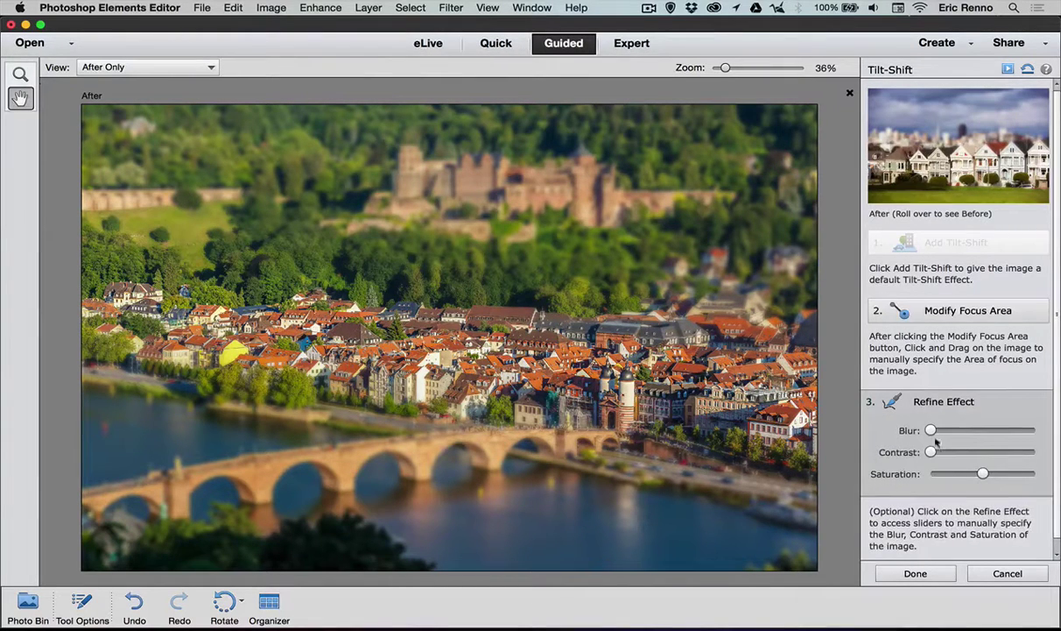
drag(921, 431, 946, 432)
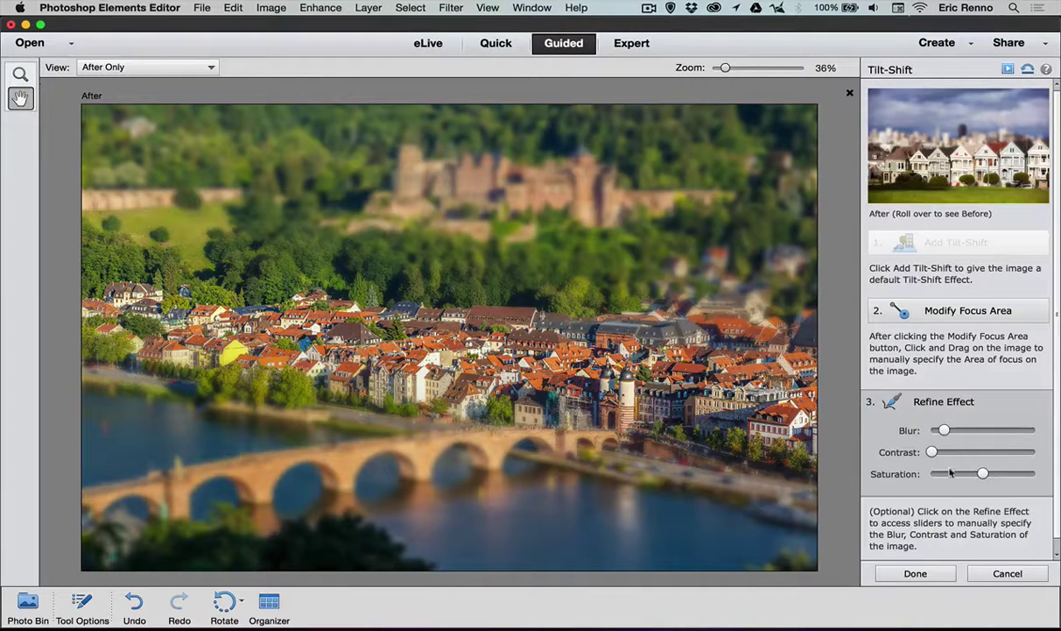
drag(986, 473, 998, 477)
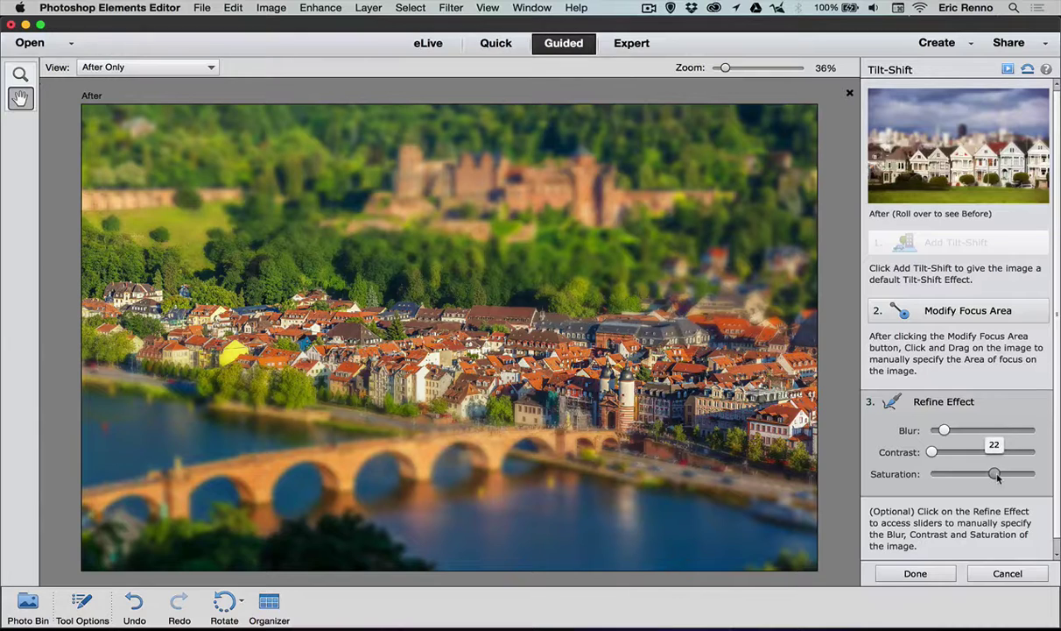
click(928, 572)
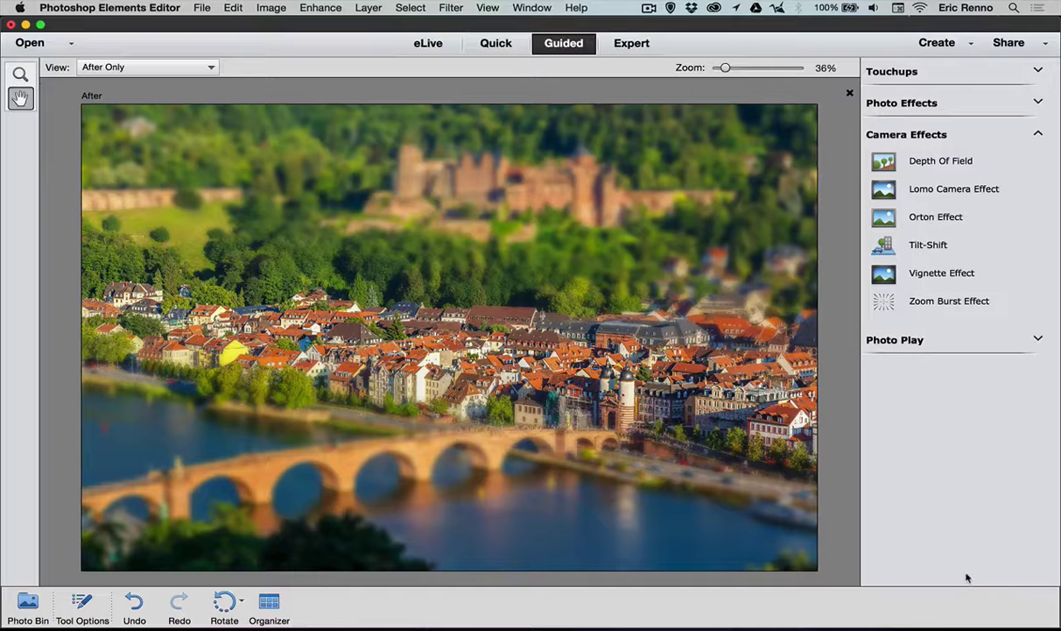
Return to Expert mode and toggle the top tilt-shift layer's visibility to compare.
click(631, 44)
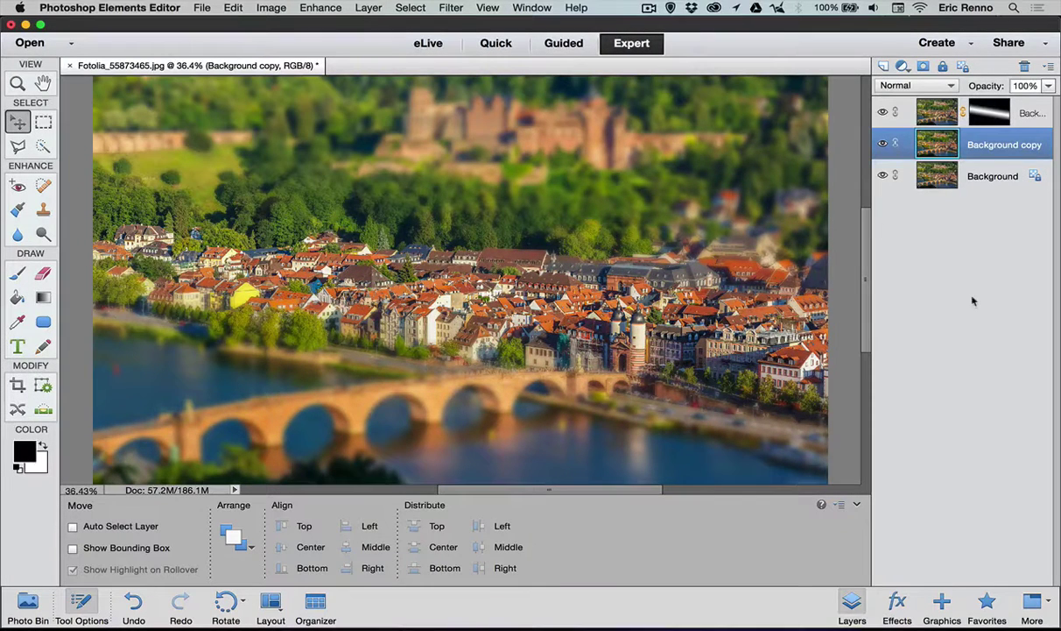
click(883, 113)
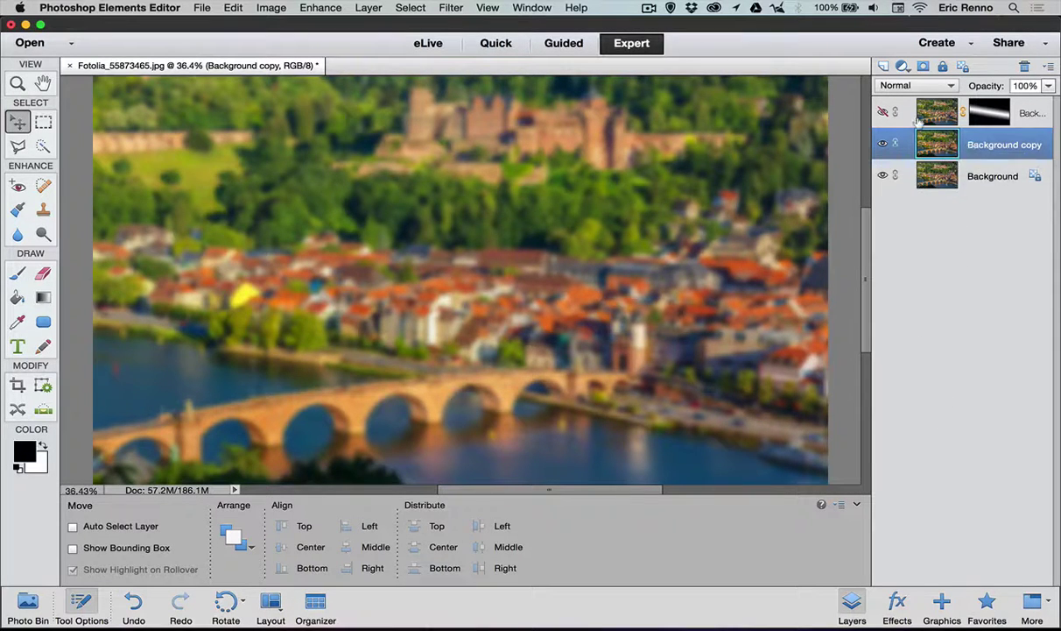
click(883, 112)
Select Background copy 2 and Background copy together and delete both layers.
click(937, 112)
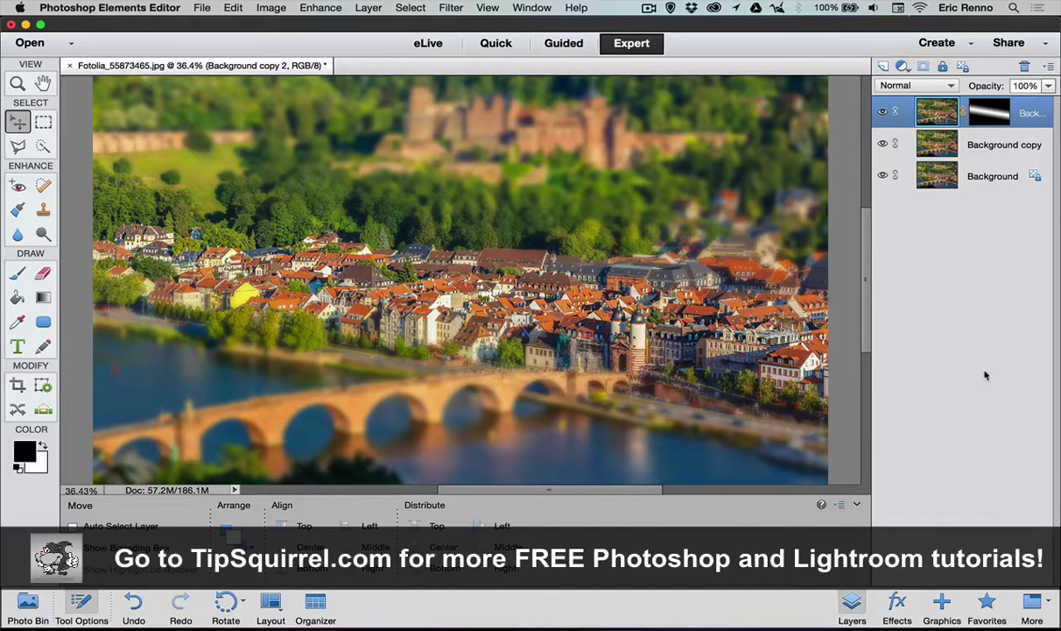
shift+click(992, 145)
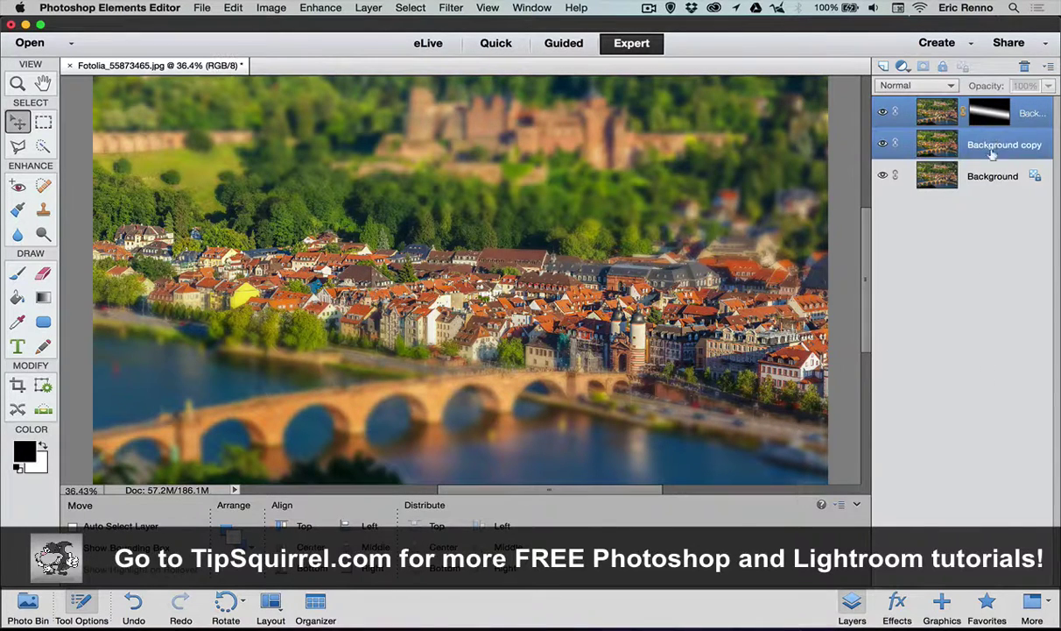
drag(992, 146, 1024, 67)
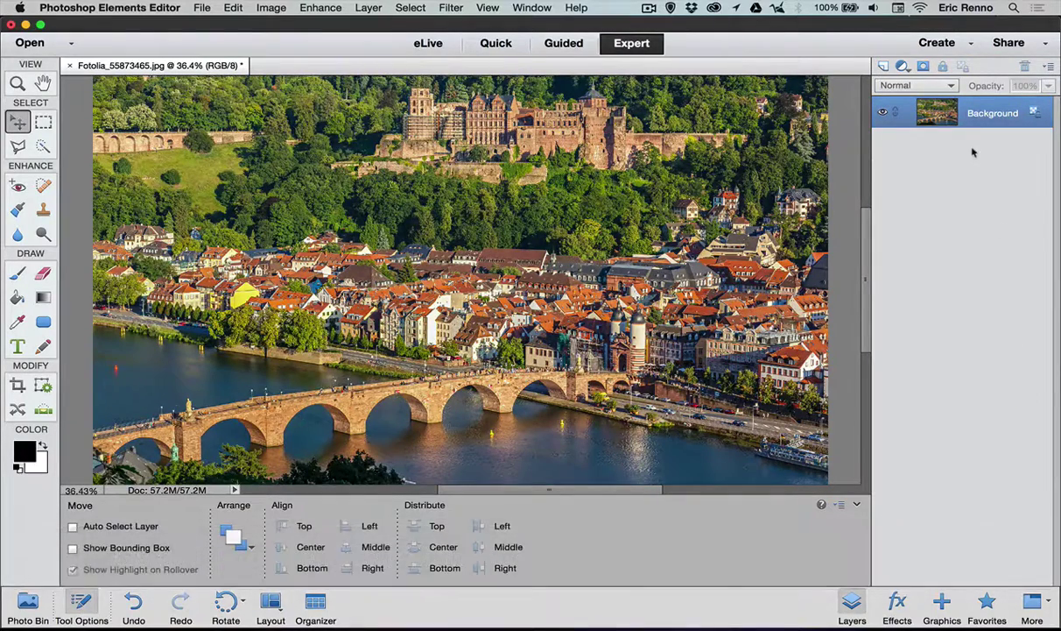
Duplicate the Background into a new Layer 1 with Layer Via Copy.
click(365, 9)
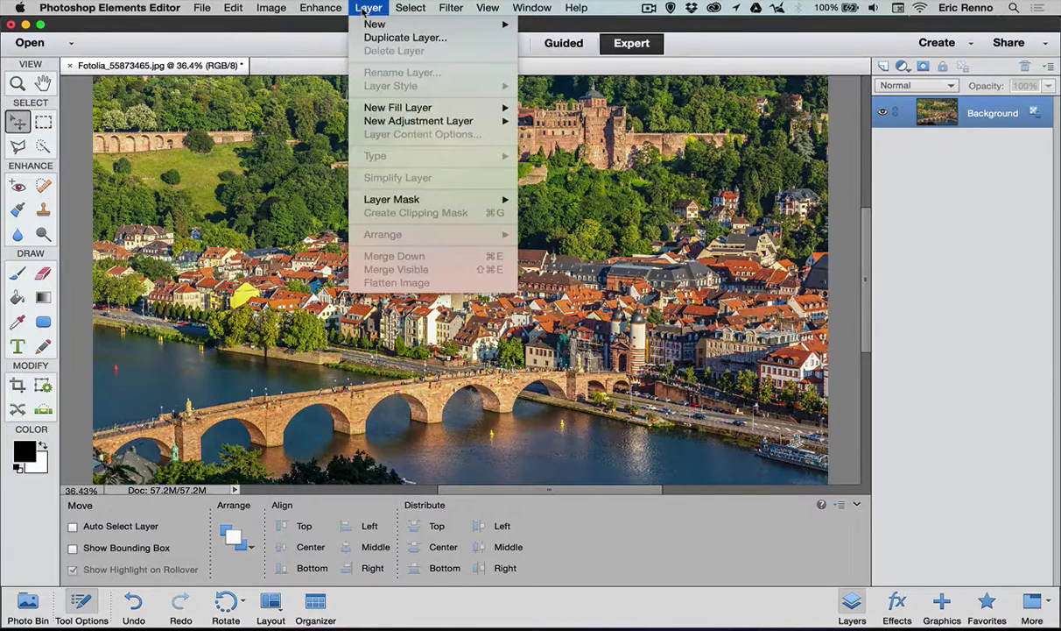
mouse_move(375, 25)
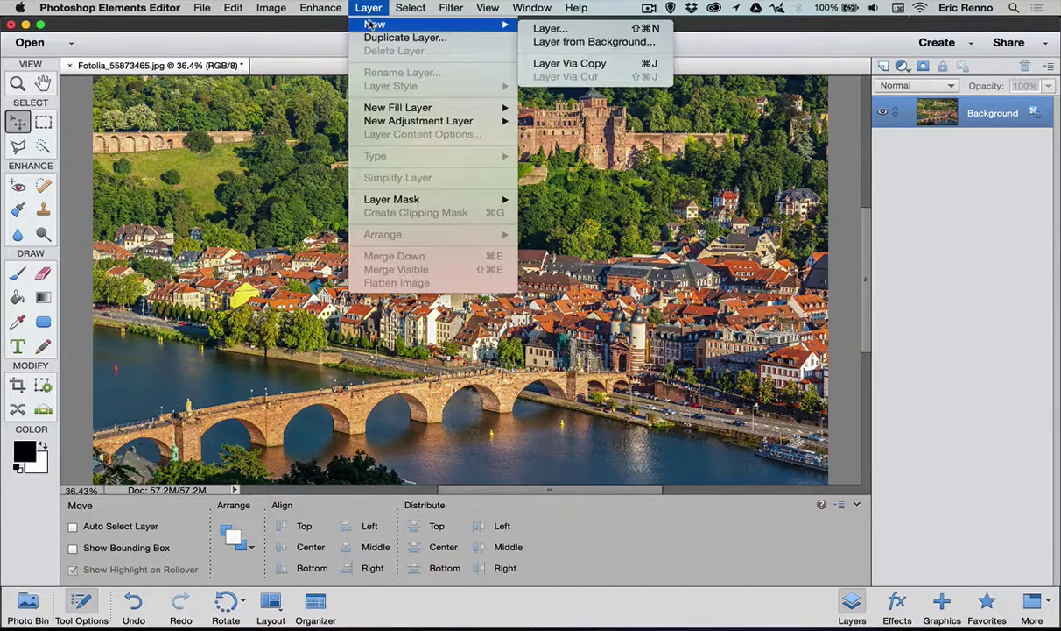
click(577, 63)
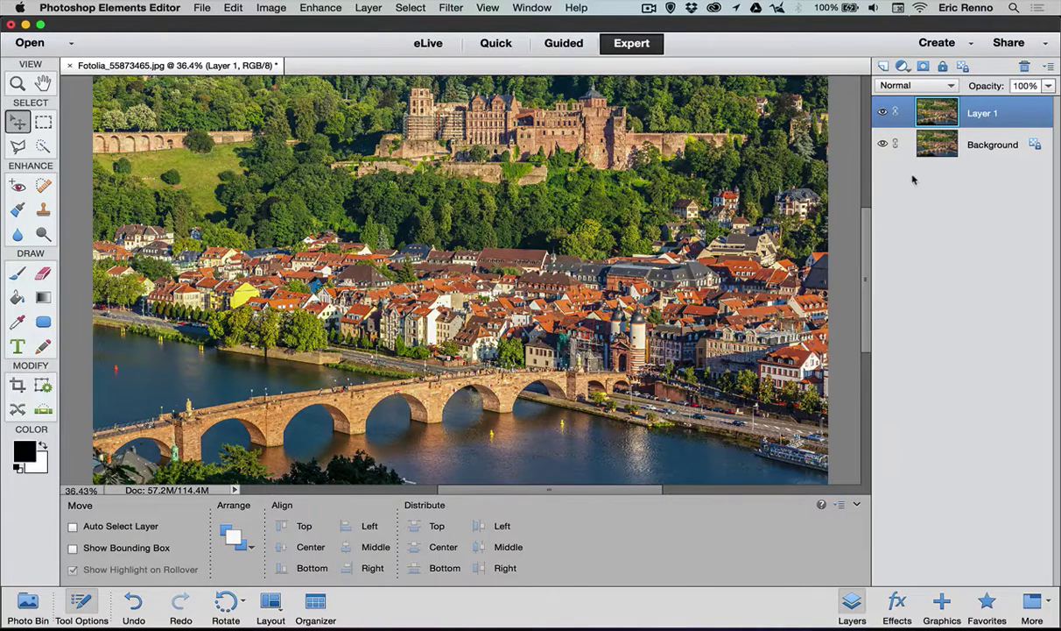
Apply a Gaussian Blur with radius 30 pixels to Layer 1.
click(444, 9)
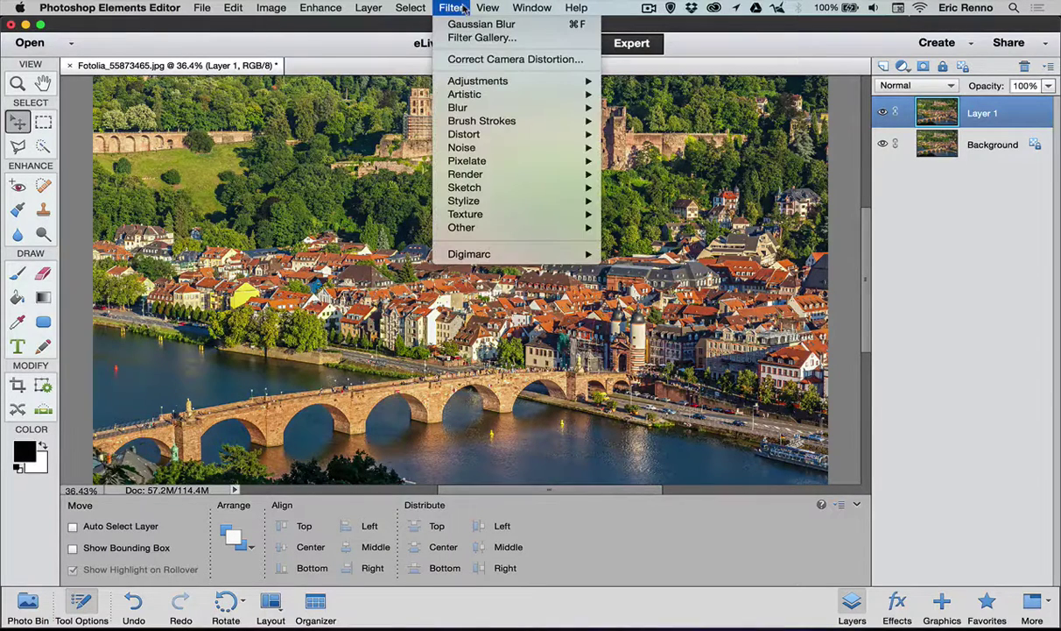
mouse_move(451, 106)
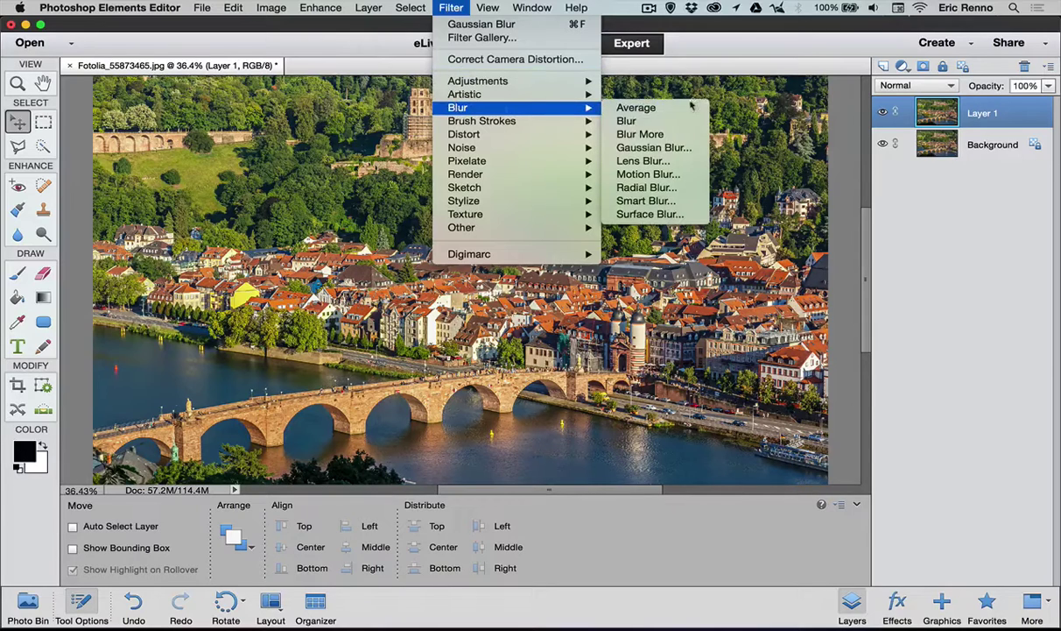
click(686, 149)
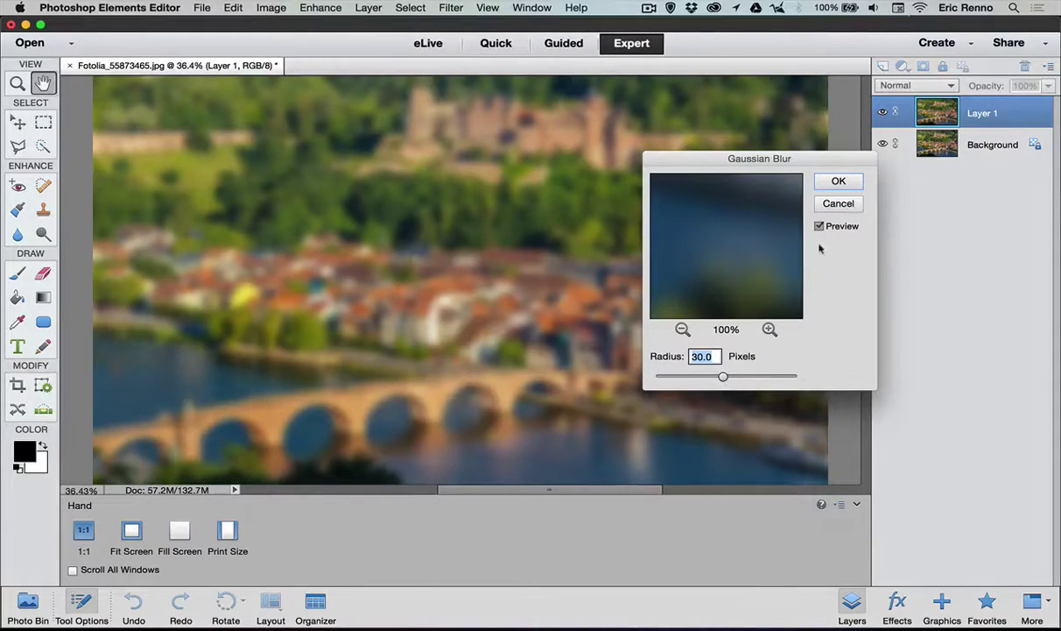
click(836, 183)
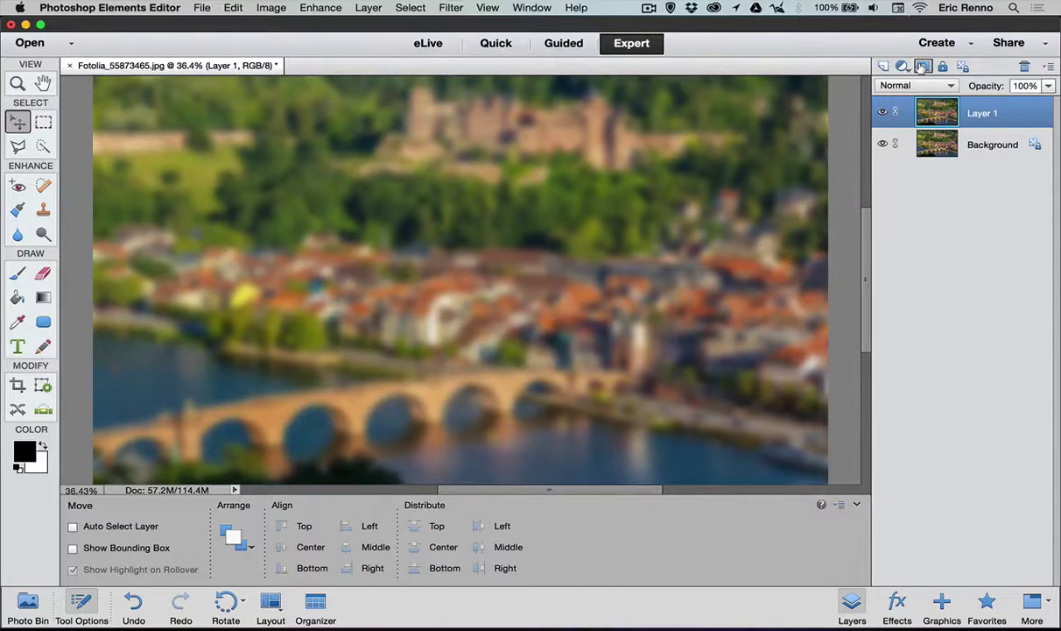
Add a mask to Layer 1 and draw a black reflected gradient to keep a horizontal town band sharp.
click(922, 67)
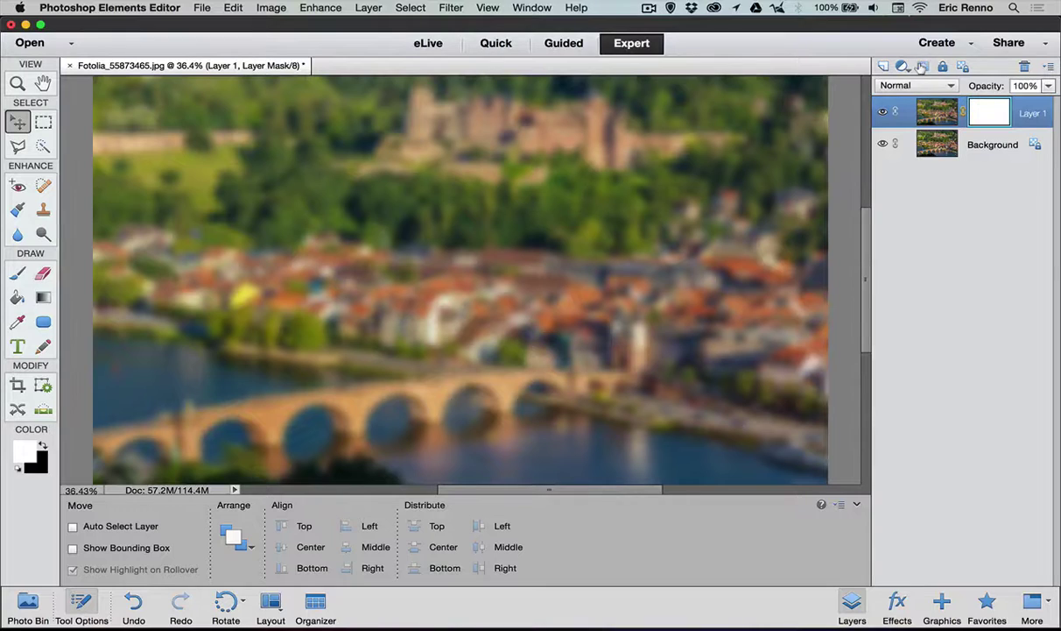
click(42, 299)
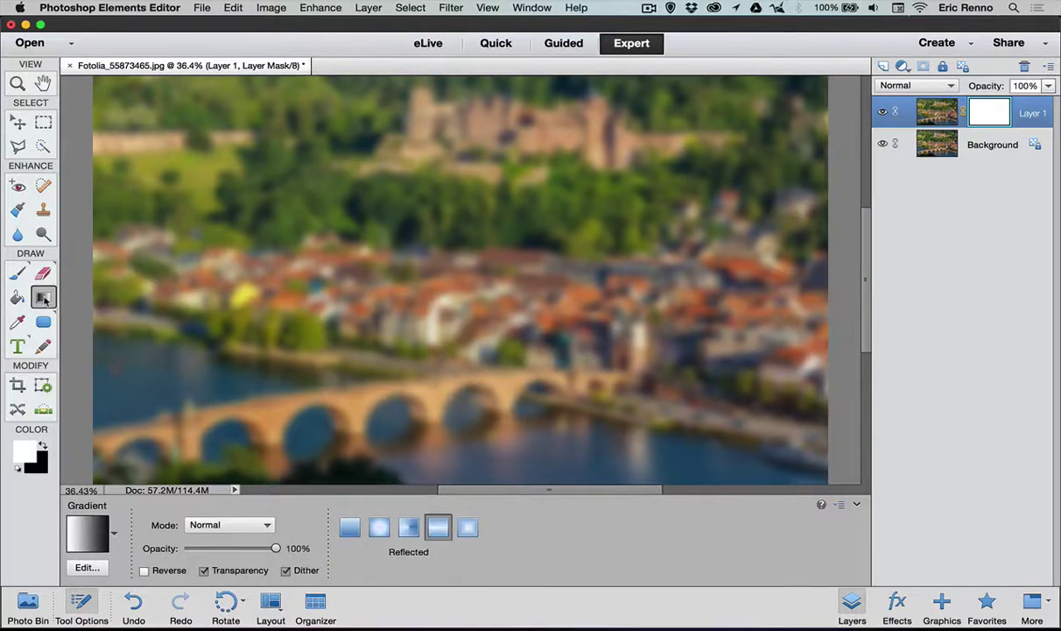
click(42, 445)
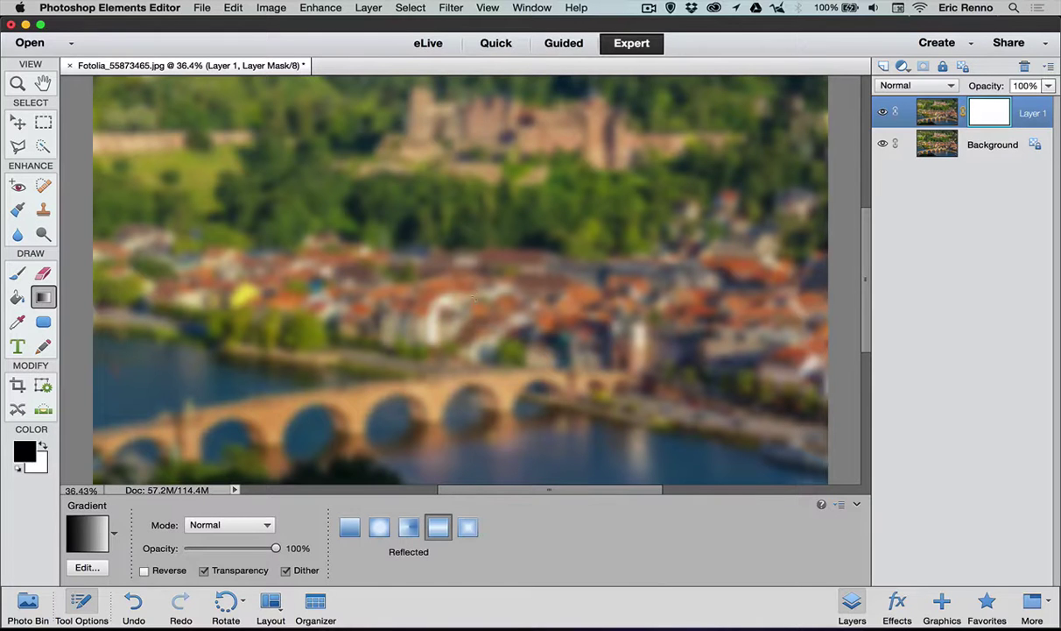
drag(462, 265, 505, 205)
drag(447, 177, 396, 394)
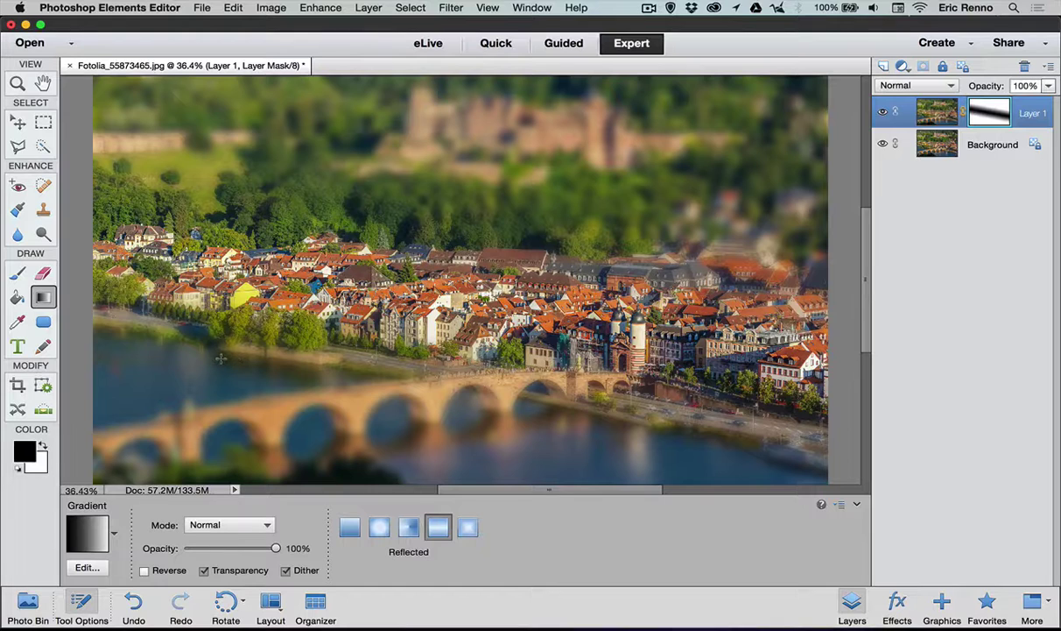
Add a Hue/Saturation adjustment layer with Saturation set to +16.
click(902, 66)
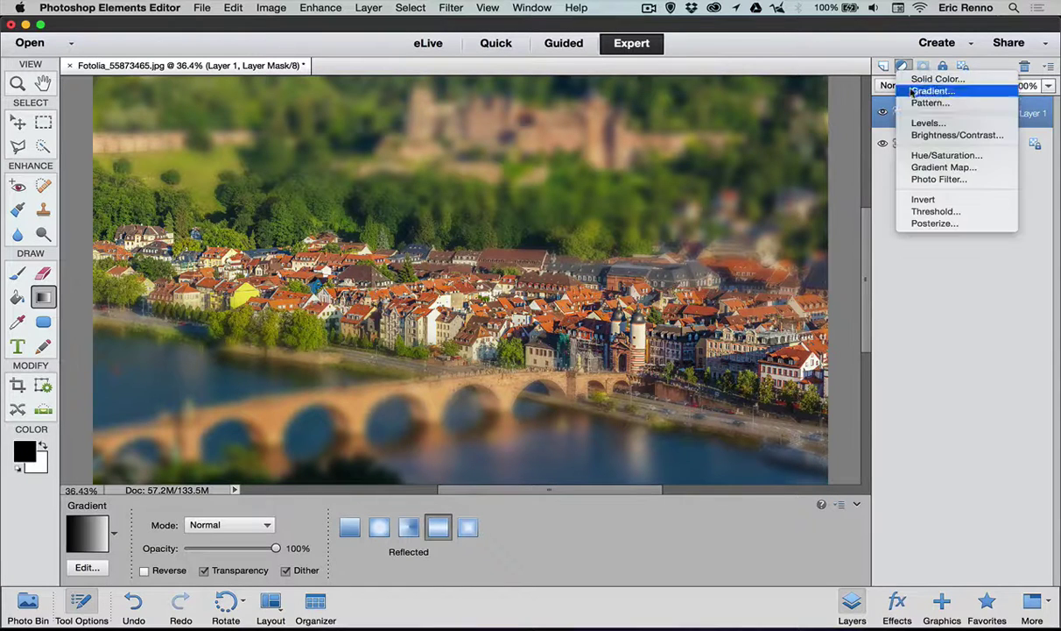
click(924, 156)
drag(818, 207, 827, 211)
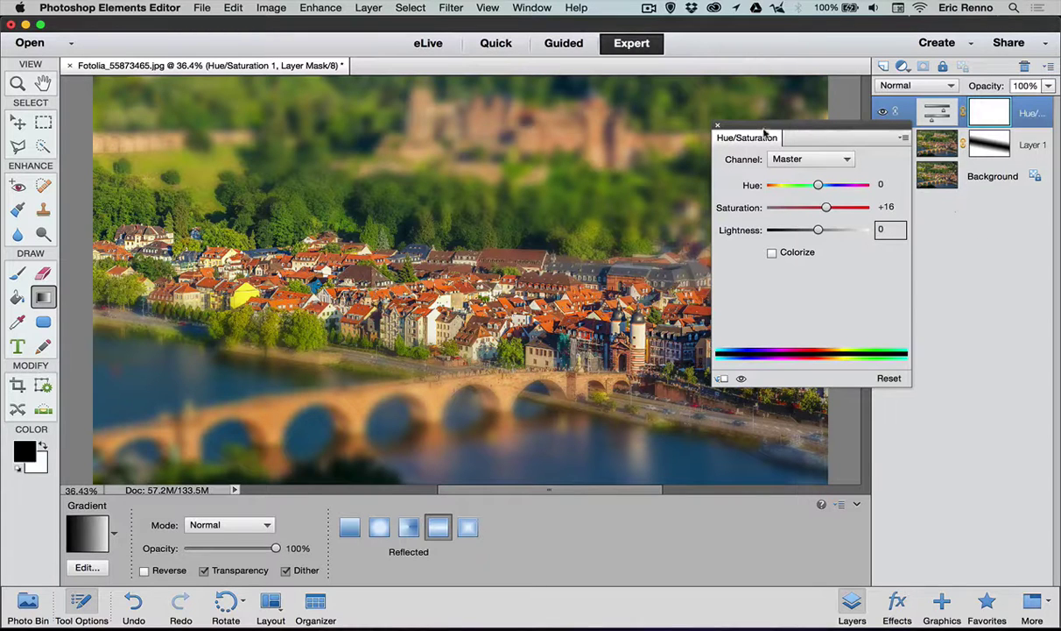
click(718, 126)
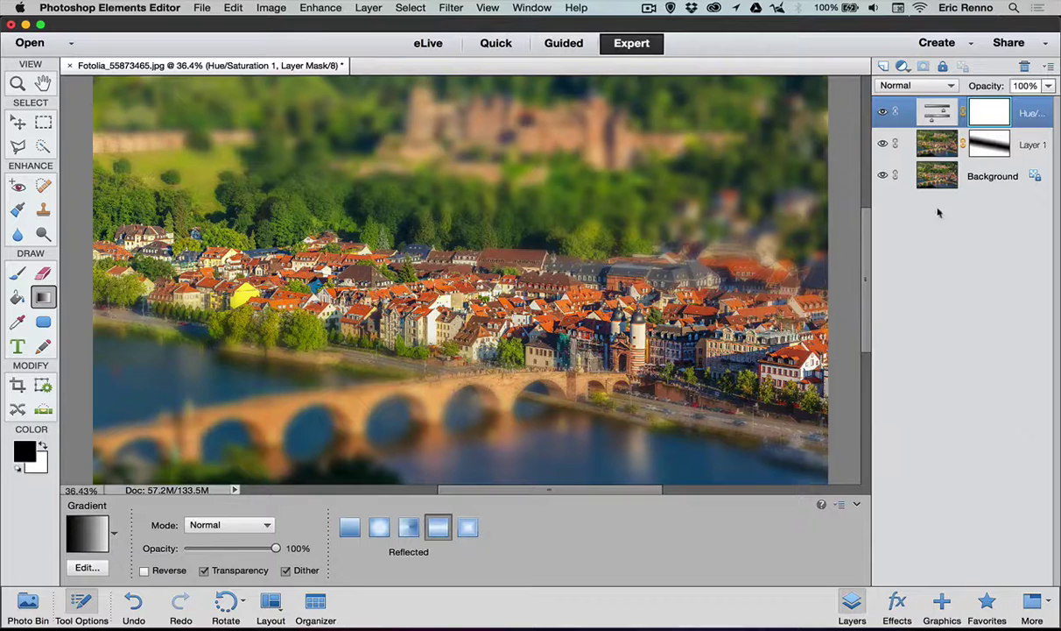
Fill a new Layer 2 with black, copy Layer 1's gradient mask to it, and set opacity 17%.
click(883, 67)
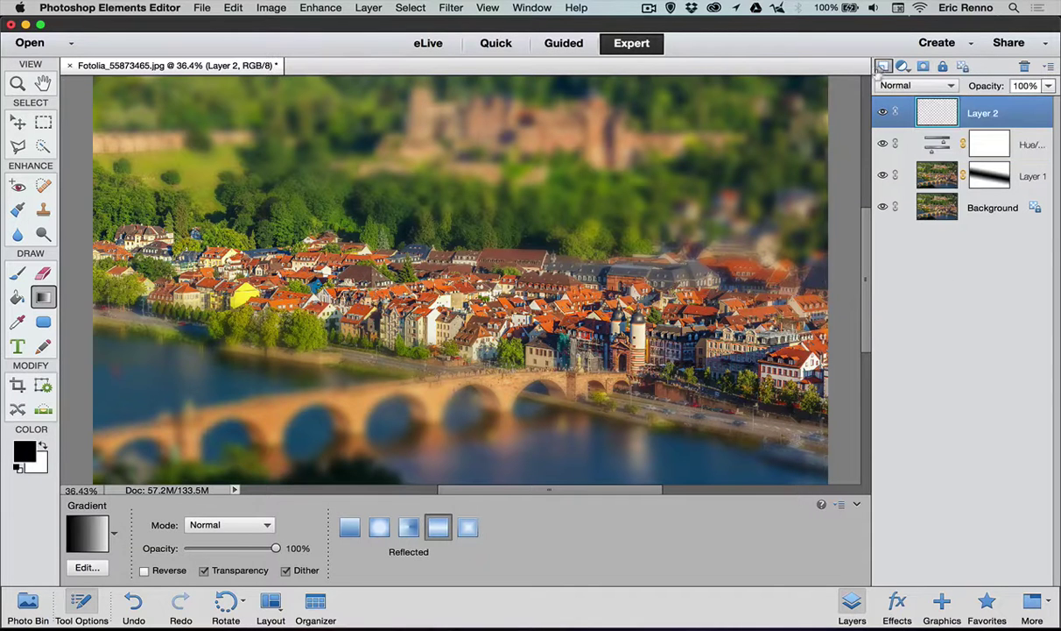
click(228, 9)
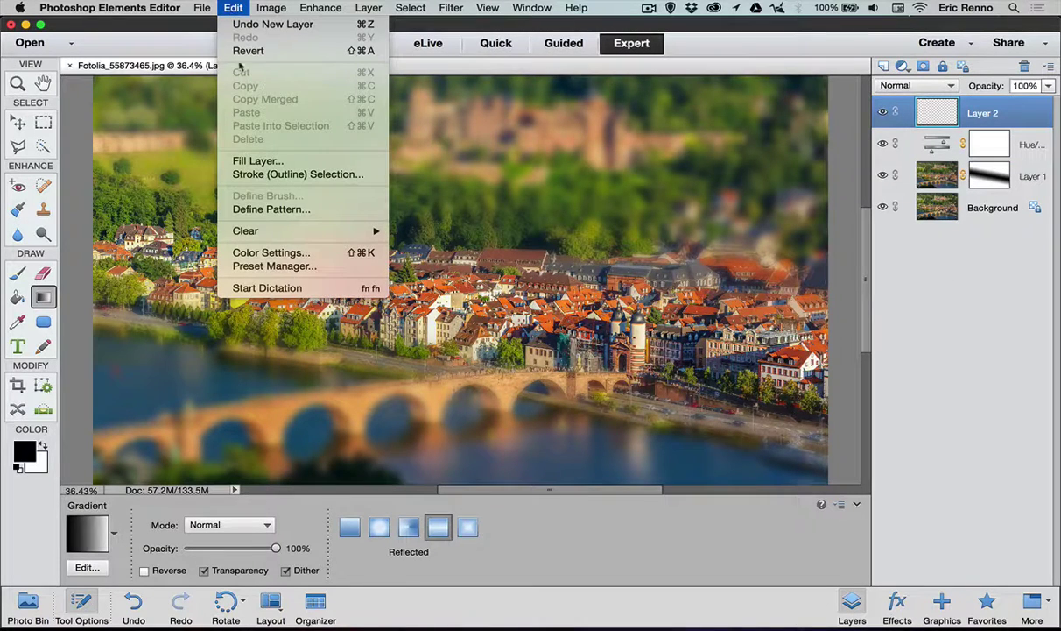
click(256, 160)
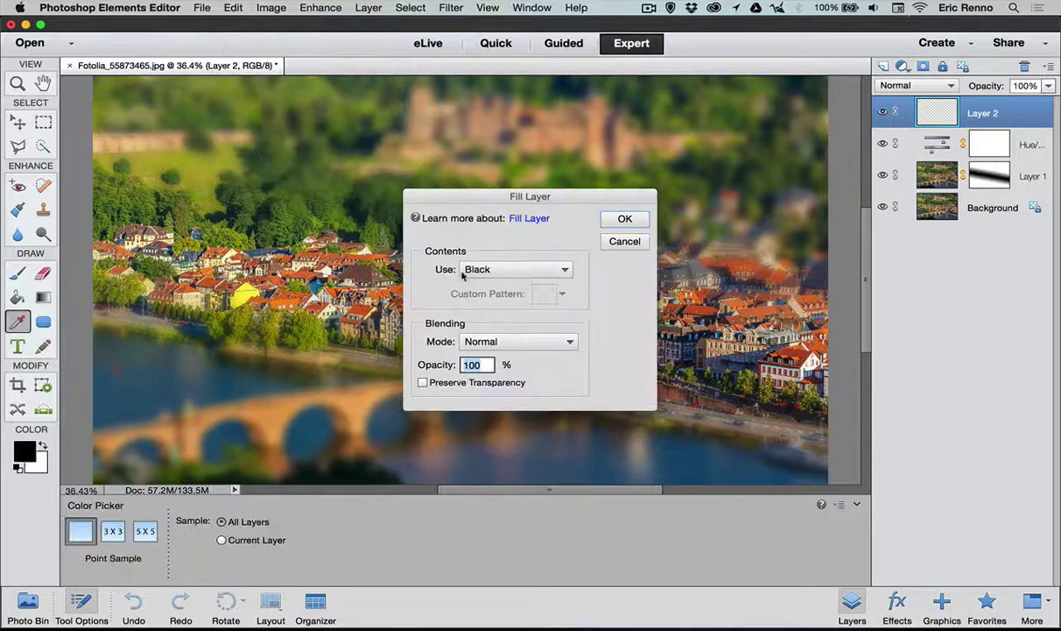
click(623, 219)
key(g)
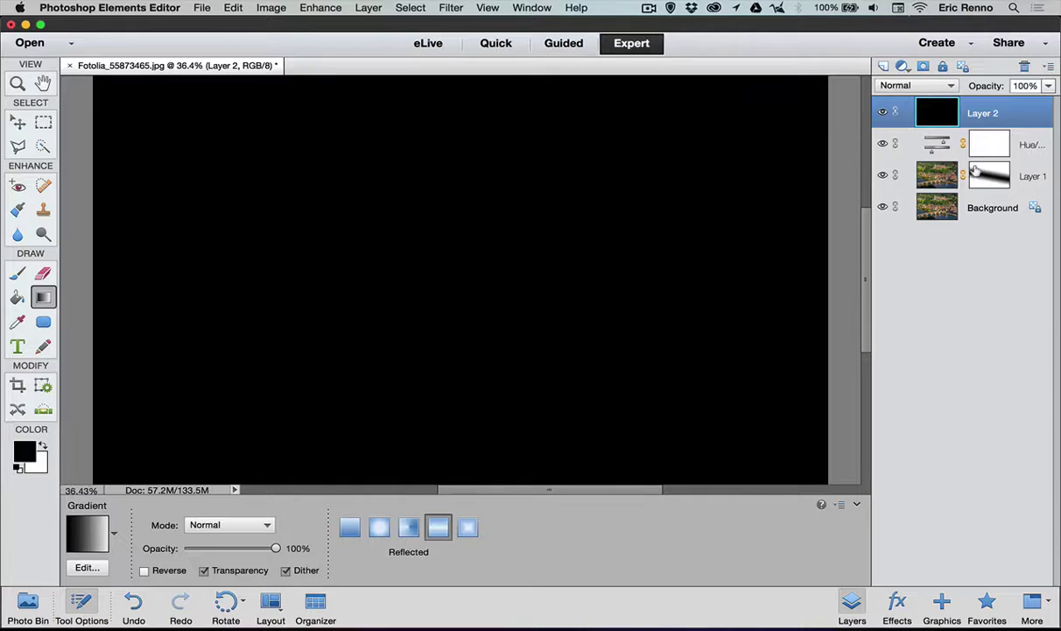
drag(979, 170, 981, 112)
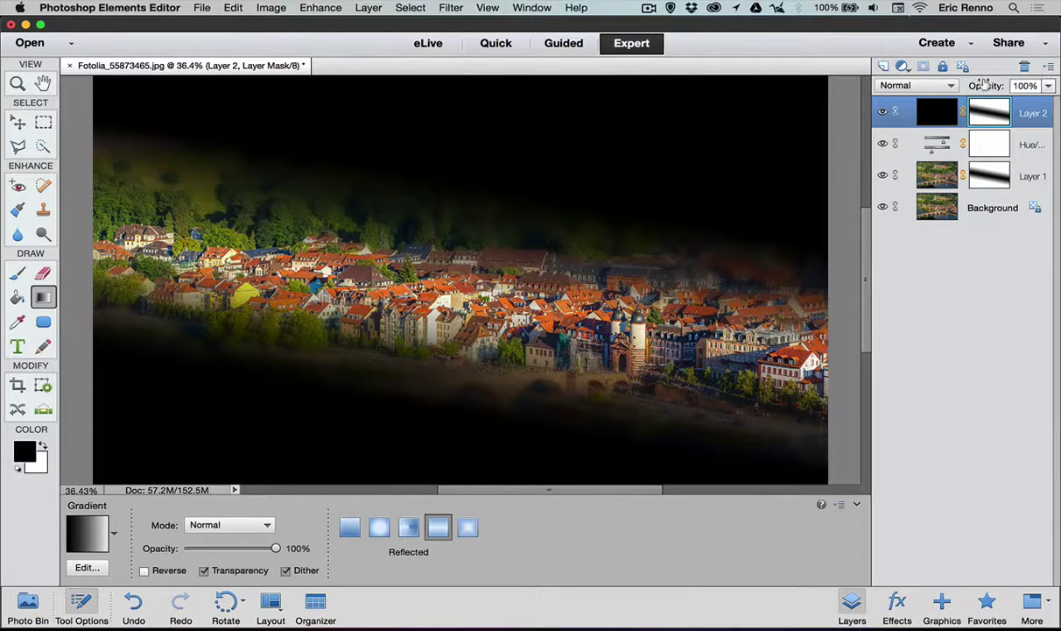
drag(974, 83, 926, 98)
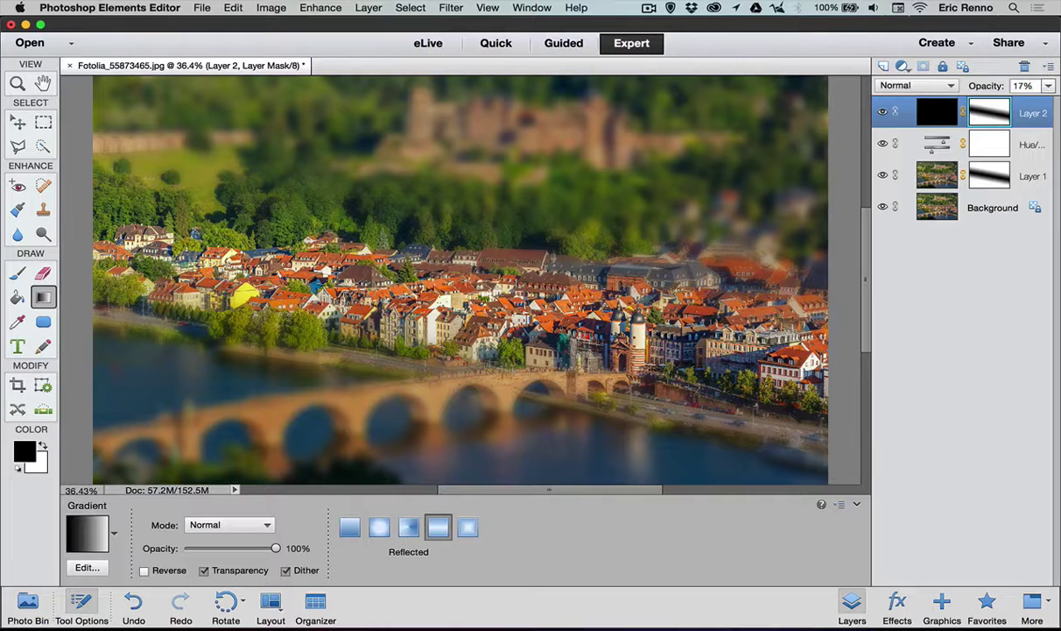